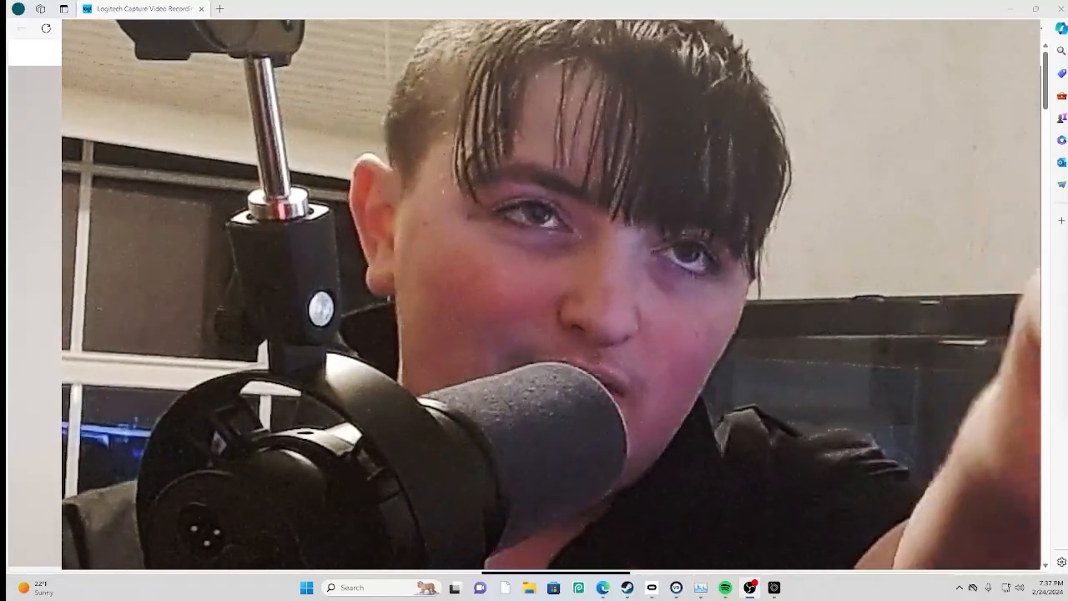
Search the web for Photopea, open its online photo editor and dismiss the introduction banner
key(ctrl+t)
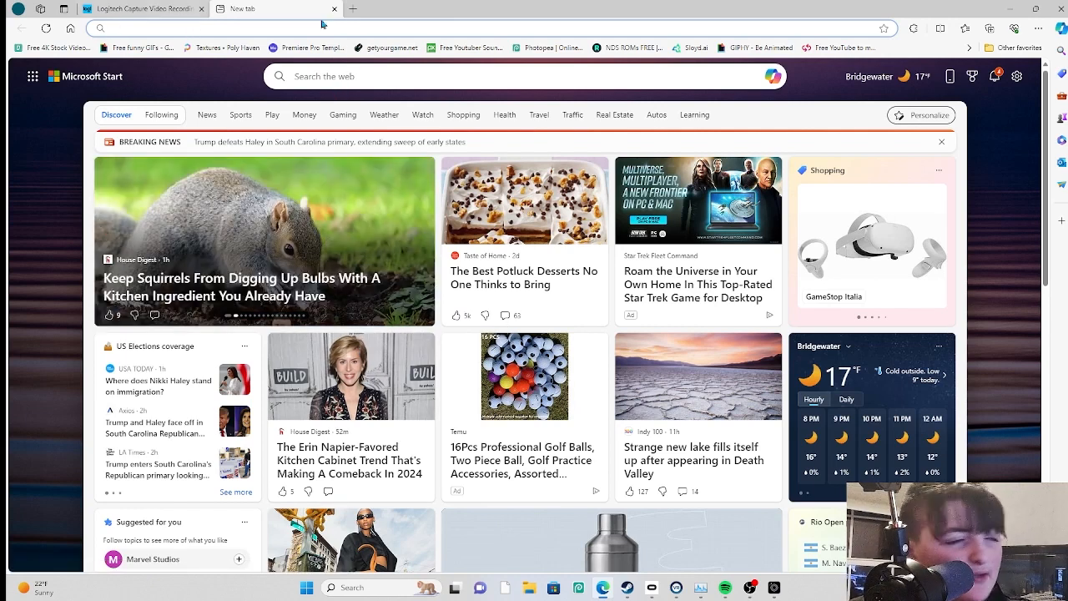
click(436, 72)
text(phot)
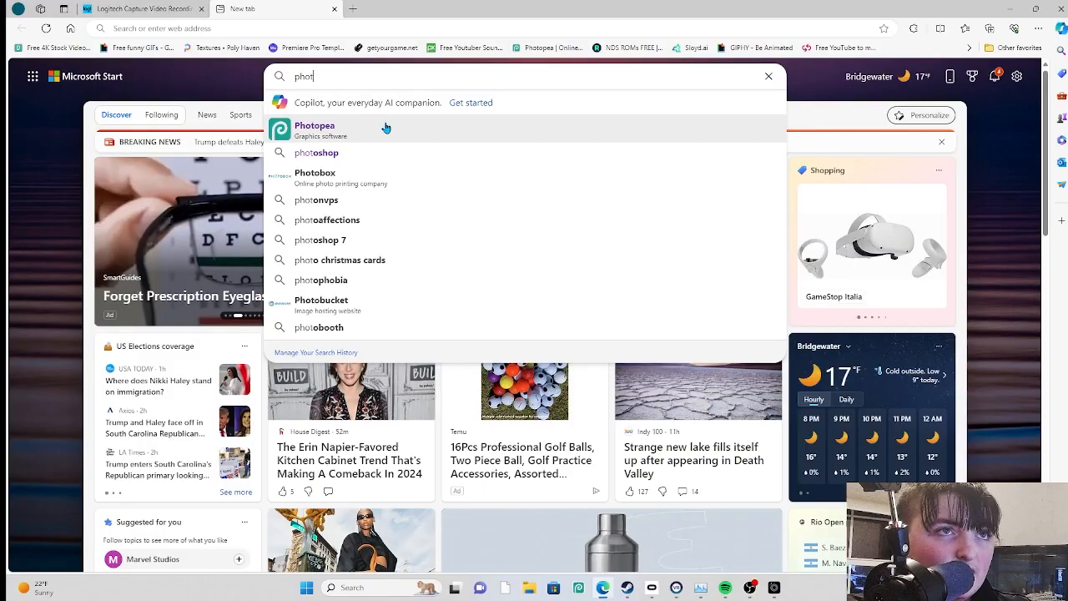
click(511, 280)
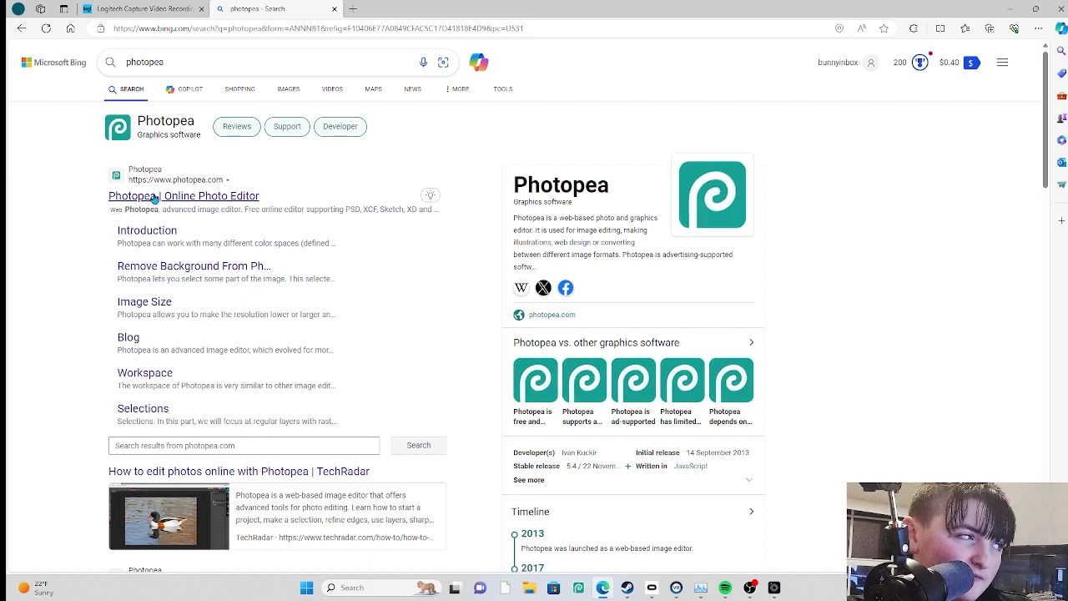
click(154, 197)
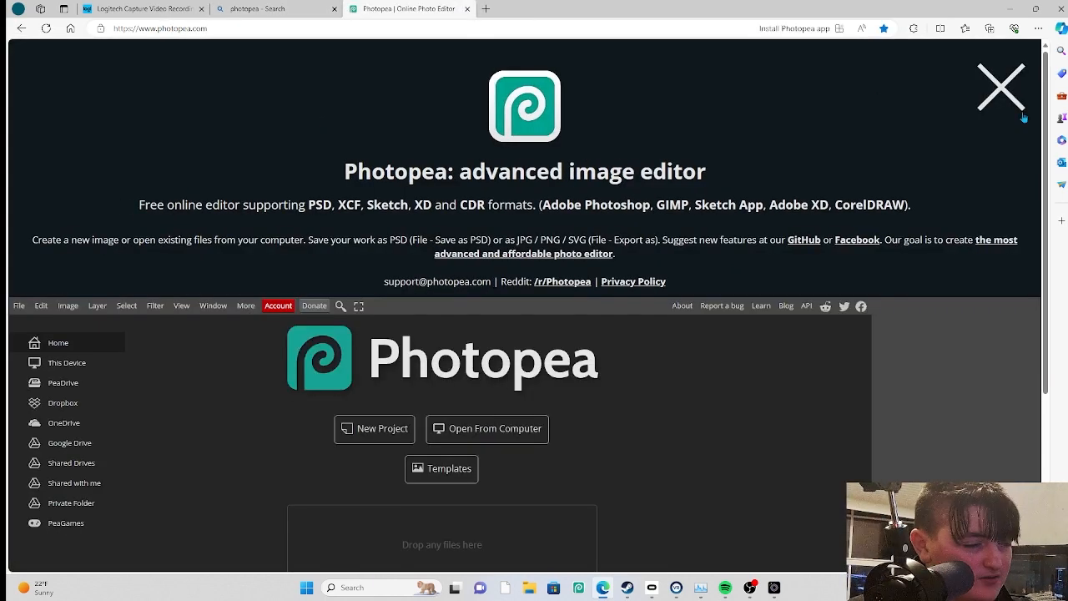
click(992, 85)
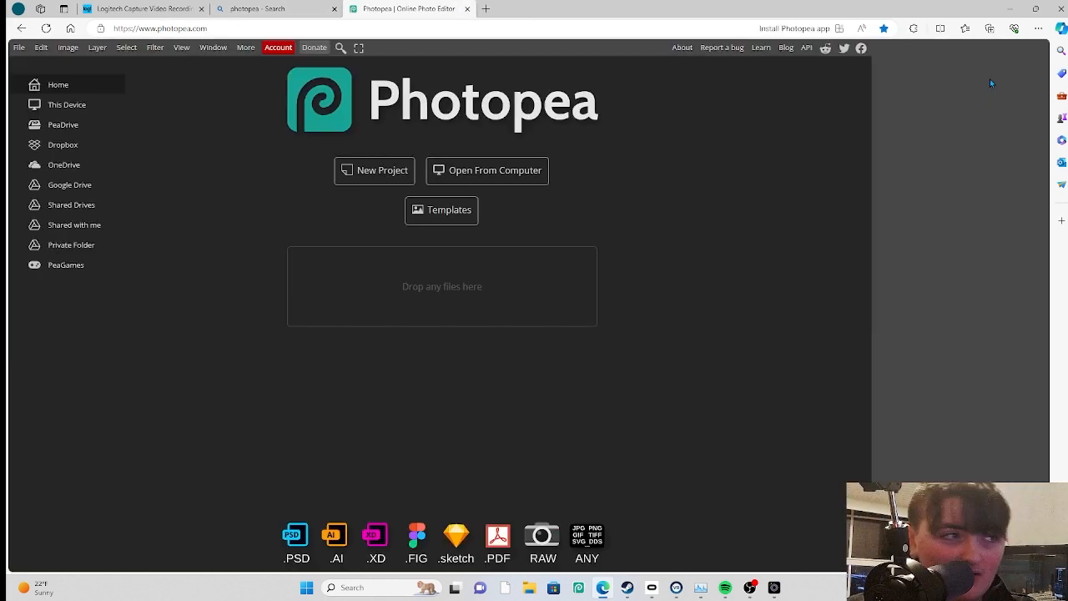
Create a new project from the YouTube Thumbnail preset, 1280 × 720 pixels with a white background
click(381, 171)
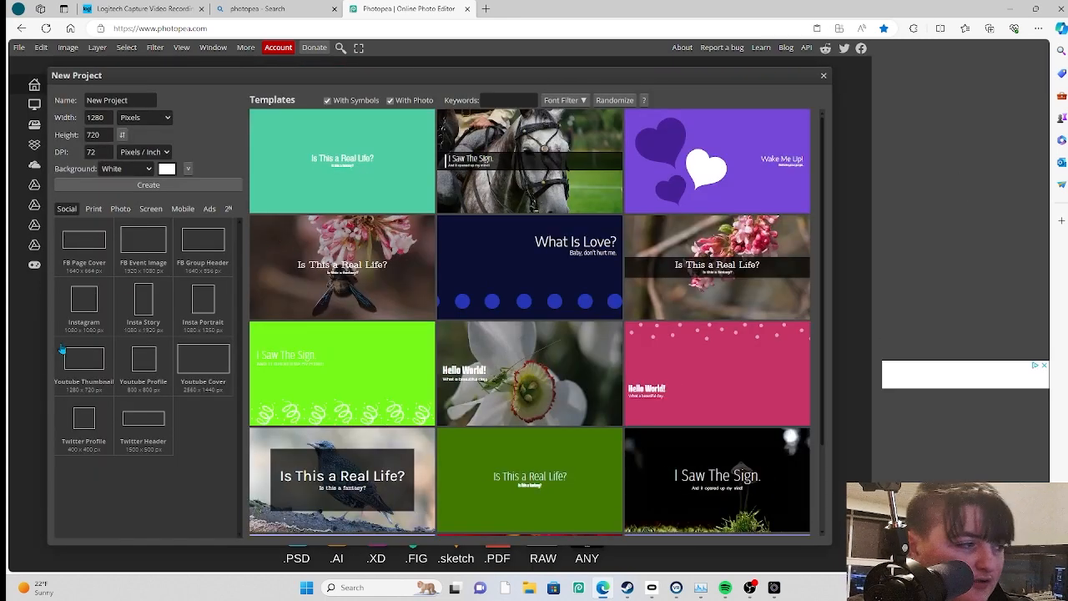
click(83, 360)
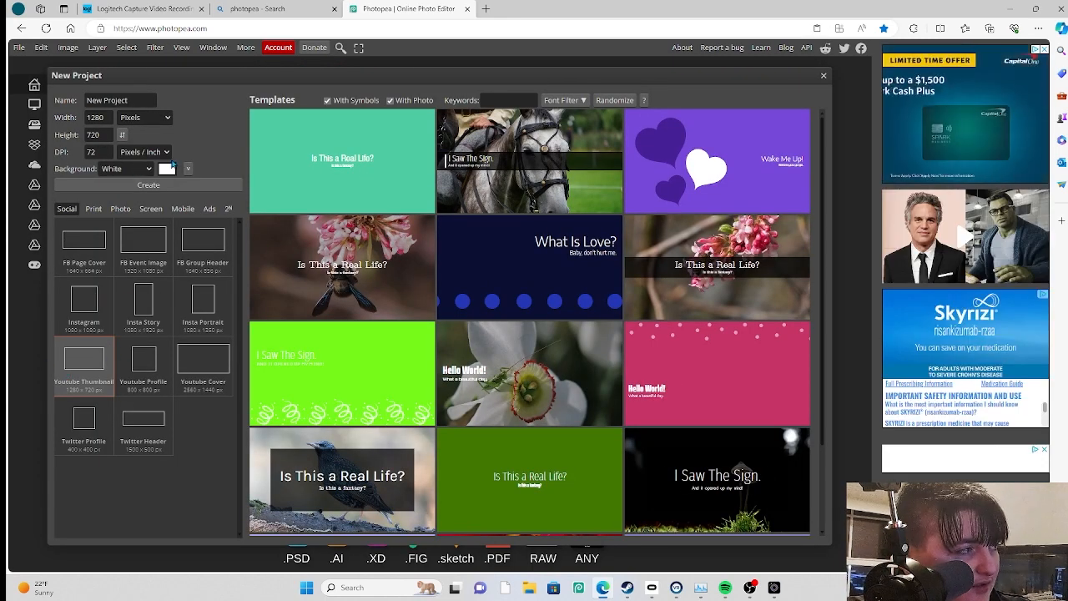
click(119, 186)
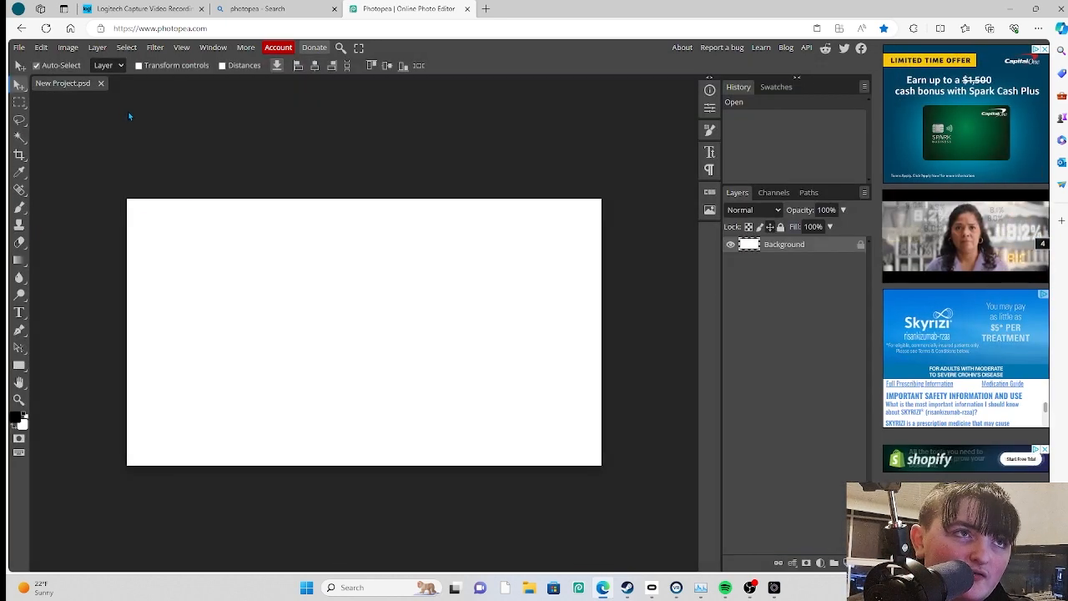
Try clearing a rectangular selection near the canvas's upper-left corner, and undo the clearing and the selection
click(19, 102)
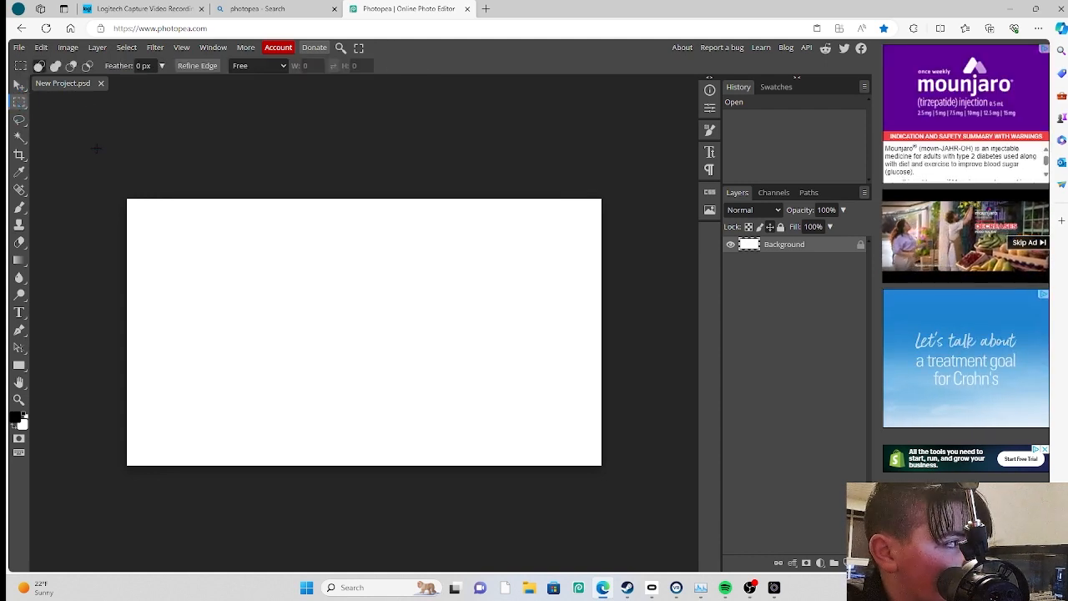
drag(160, 228, 330, 307)
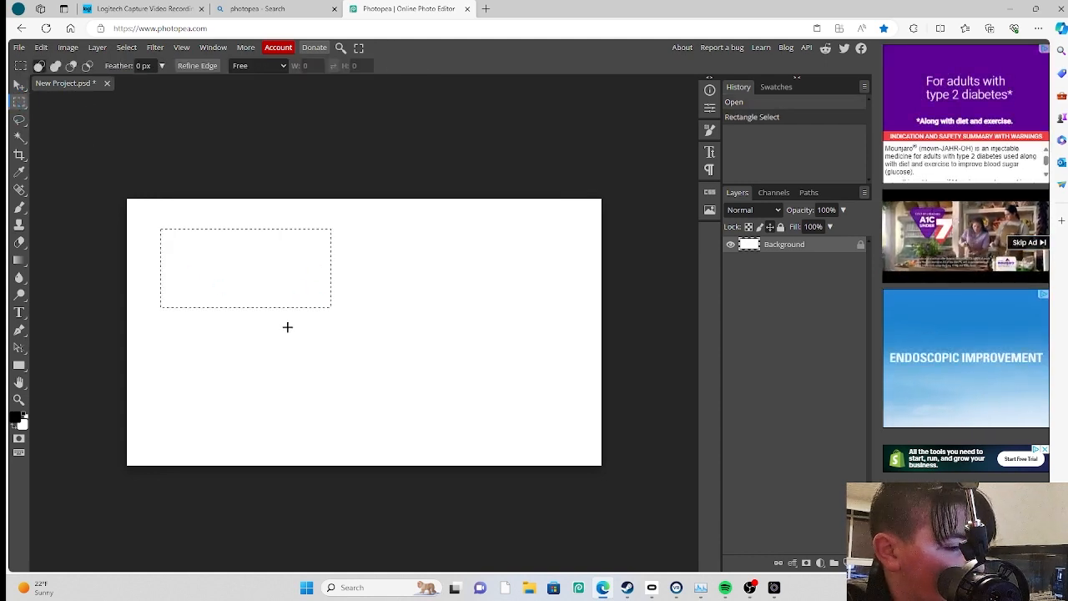
key(Delete)
key(Delete)
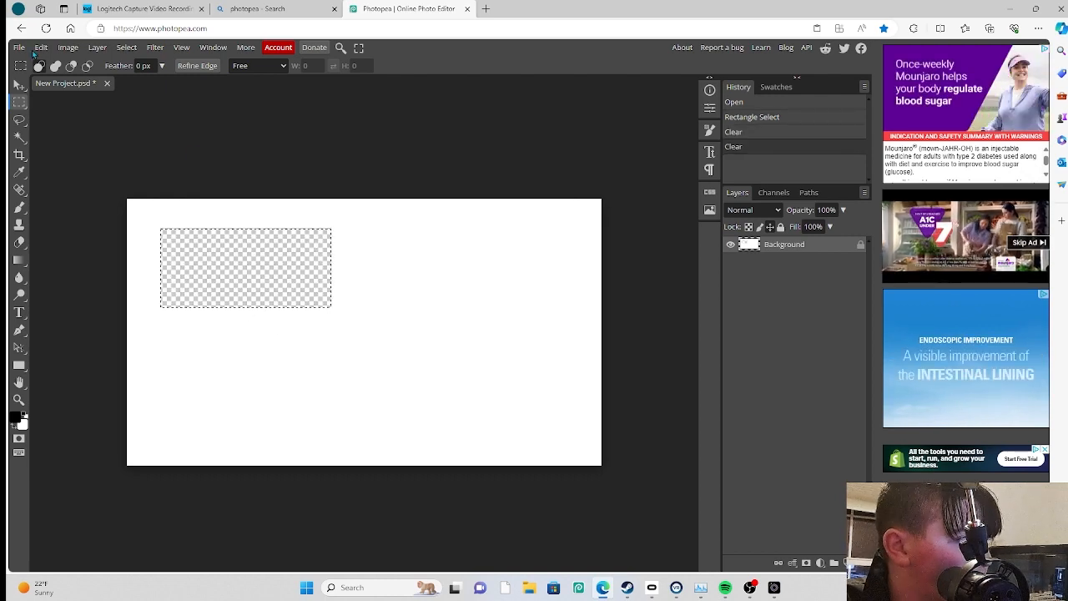
click(41, 48)
key(ctrl+z)
click(41, 50)
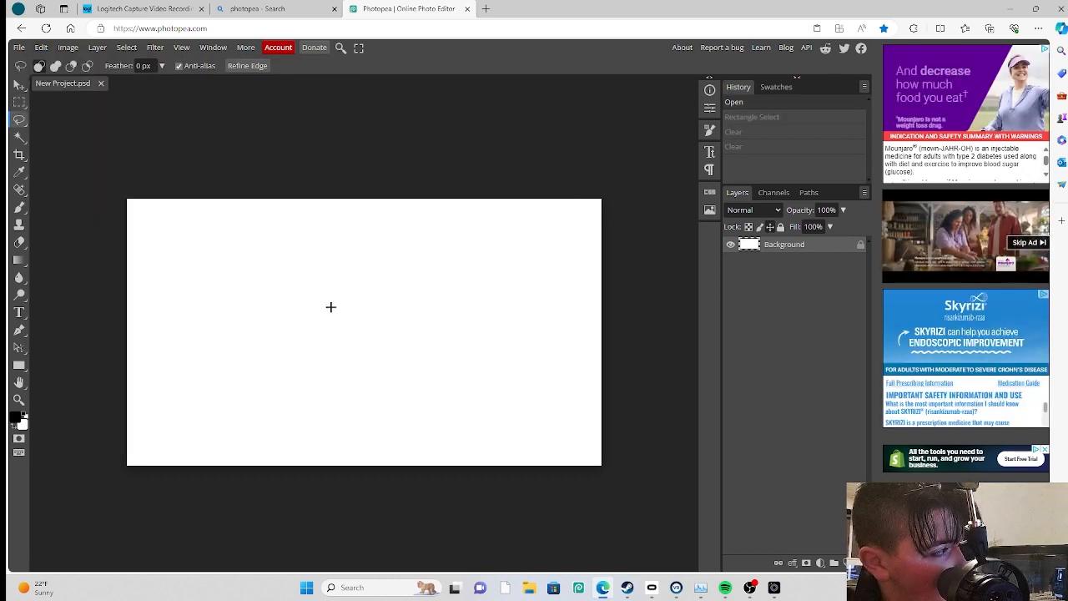
Go through the Magic Wand, Crop, Eyedropper, Healing, Brush and Eraser tools to examine their options
click(20, 138)
click(20, 155)
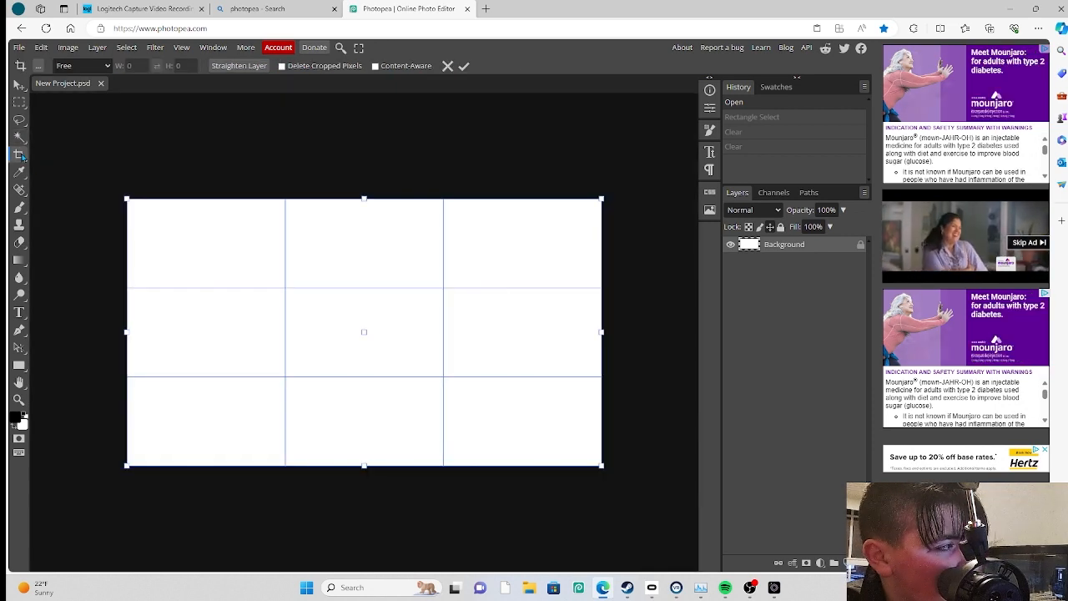
click(20, 172)
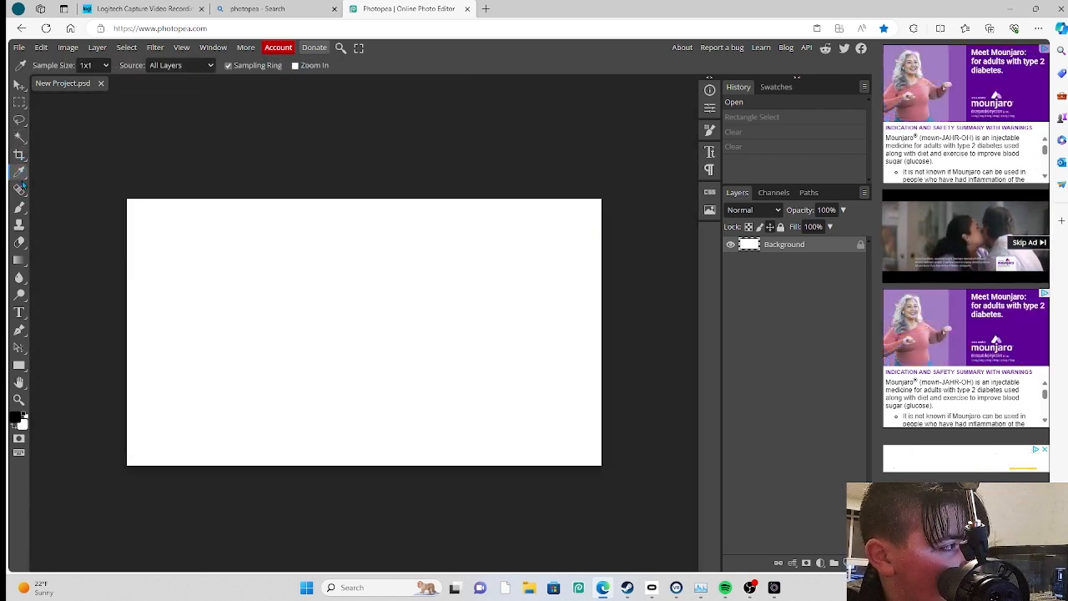
click(20, 190)
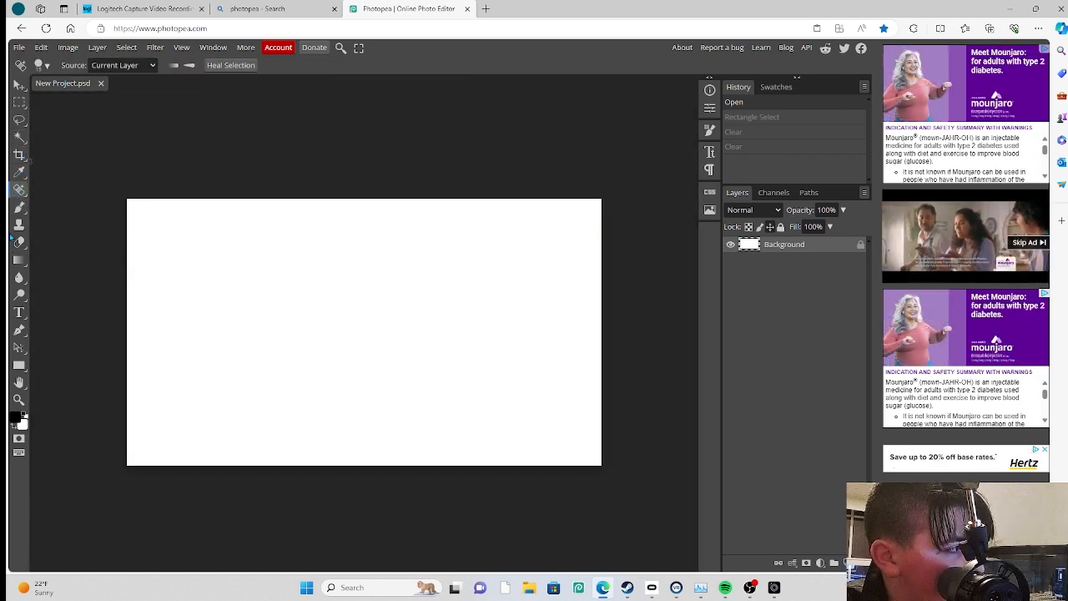
click(20, 208)
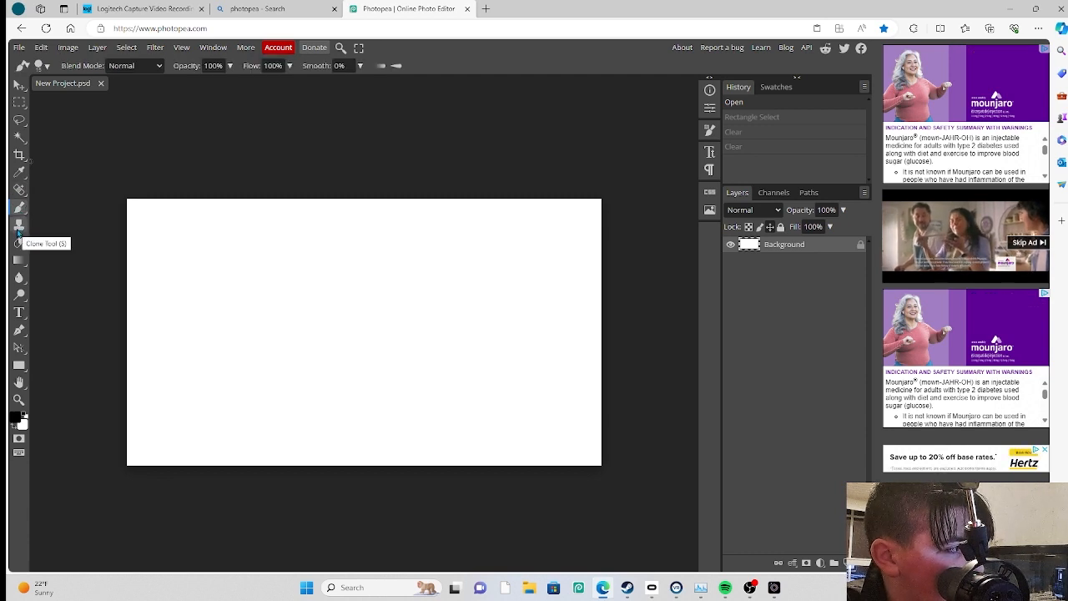
click(19, 243)
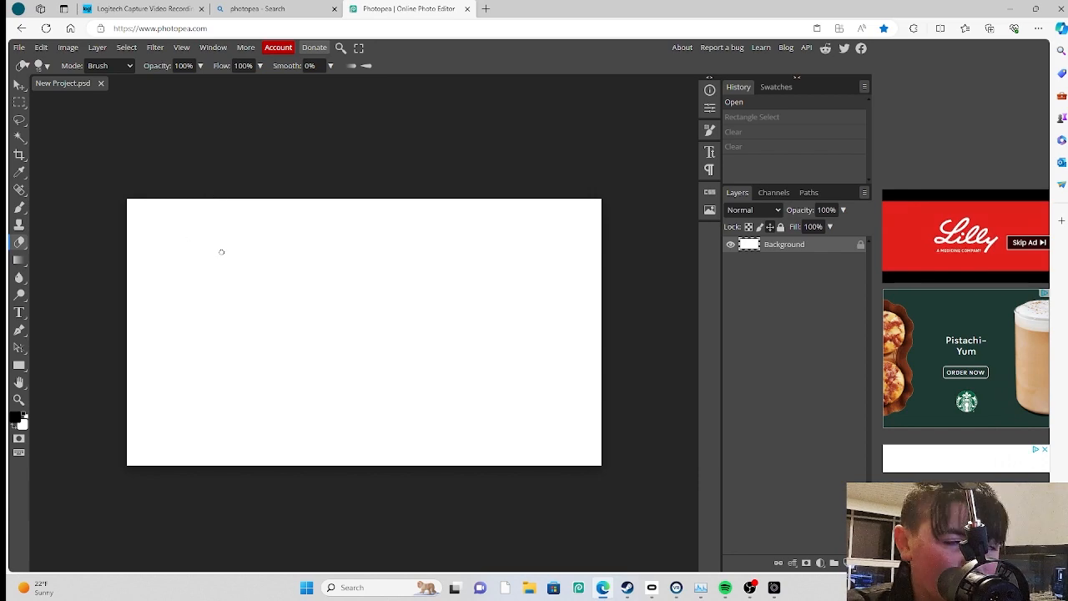
Search for rec.net in a new browser tab and open the Rec Room website
click(486, 9)
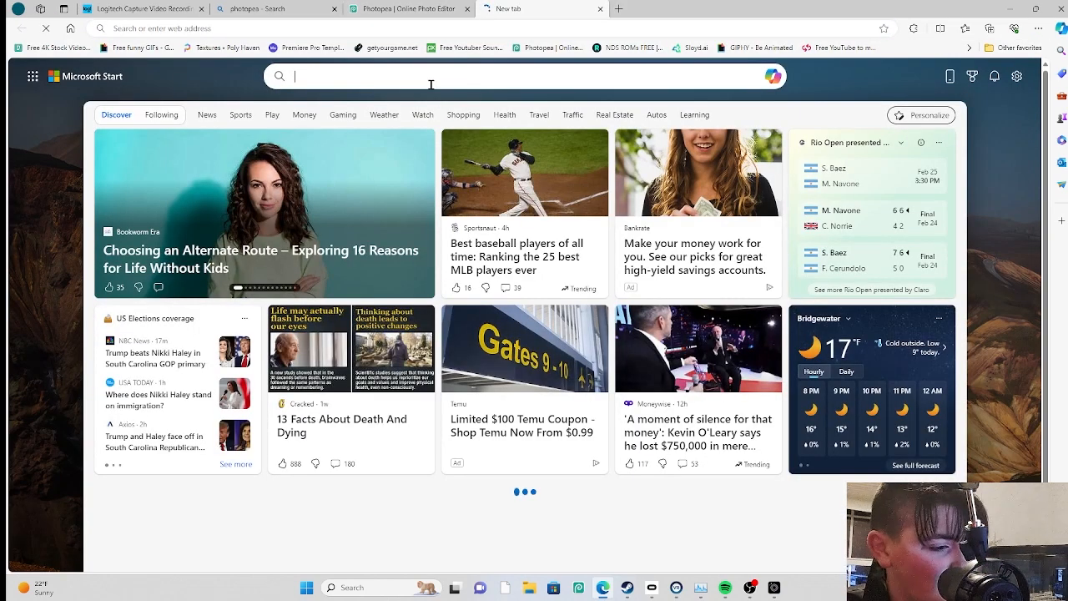
click(428, 83)
text(rec.net)
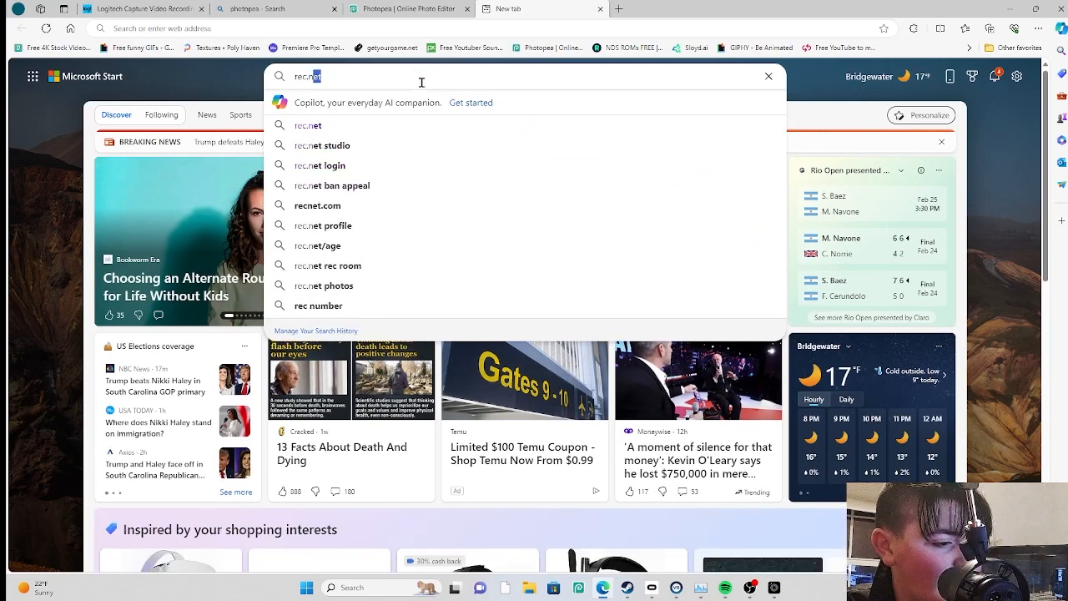
key(Return)
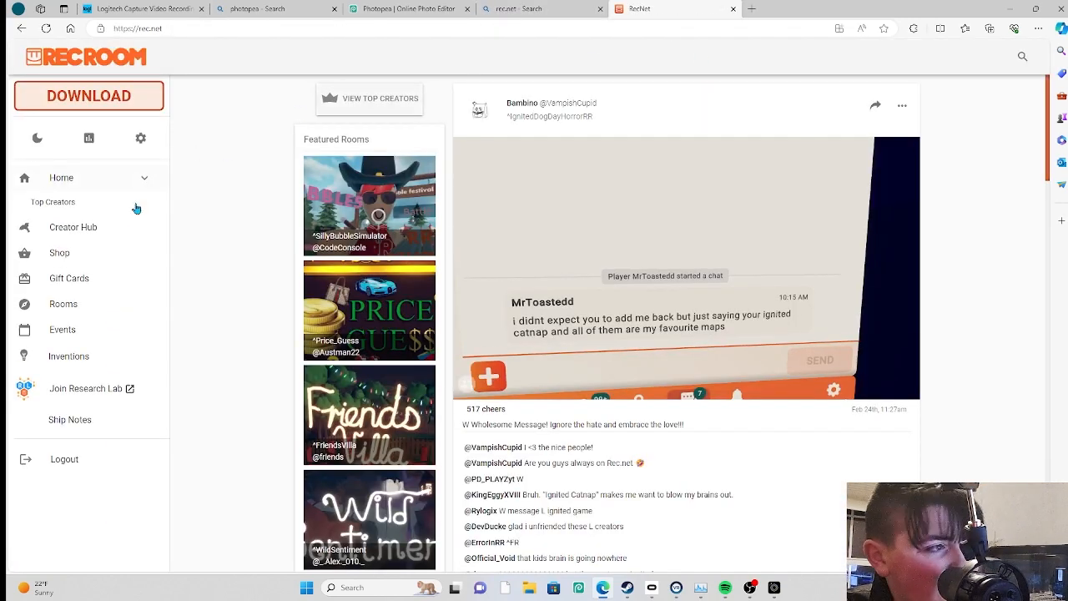
Open the photos of the own Rec Room profile and display the private green-screen photo with the crossed arms
click(76, 117)
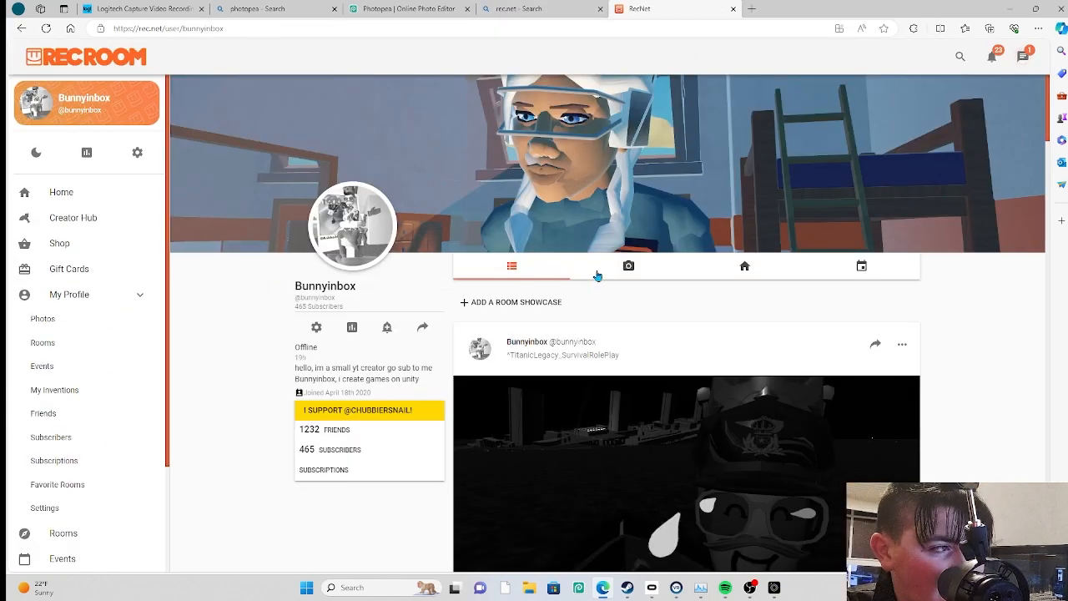
click(628, 265)
scroll(581, 205, down, 10)
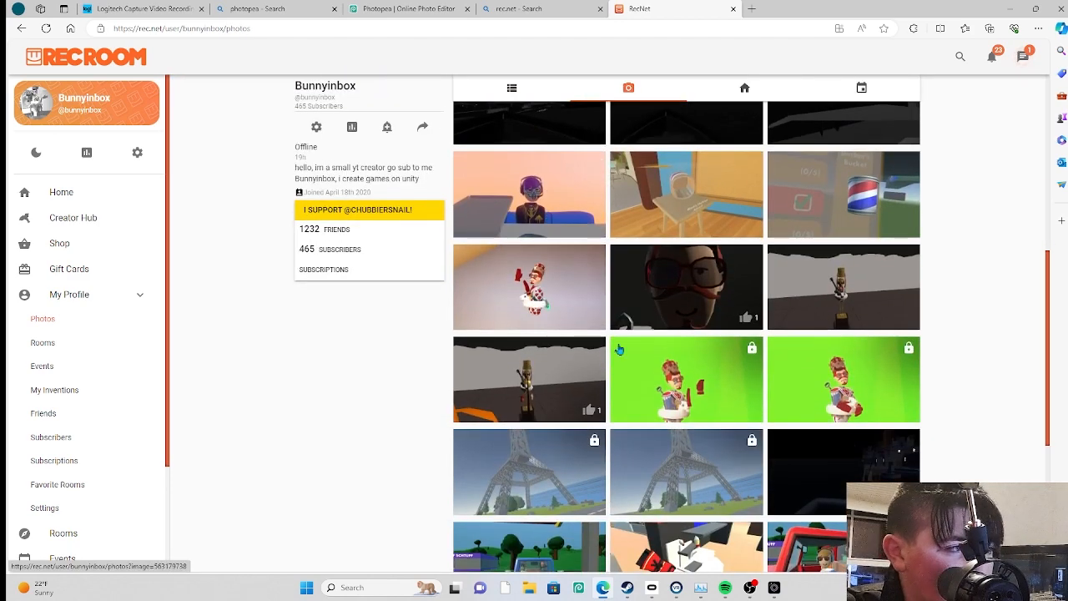
click(853, 385)
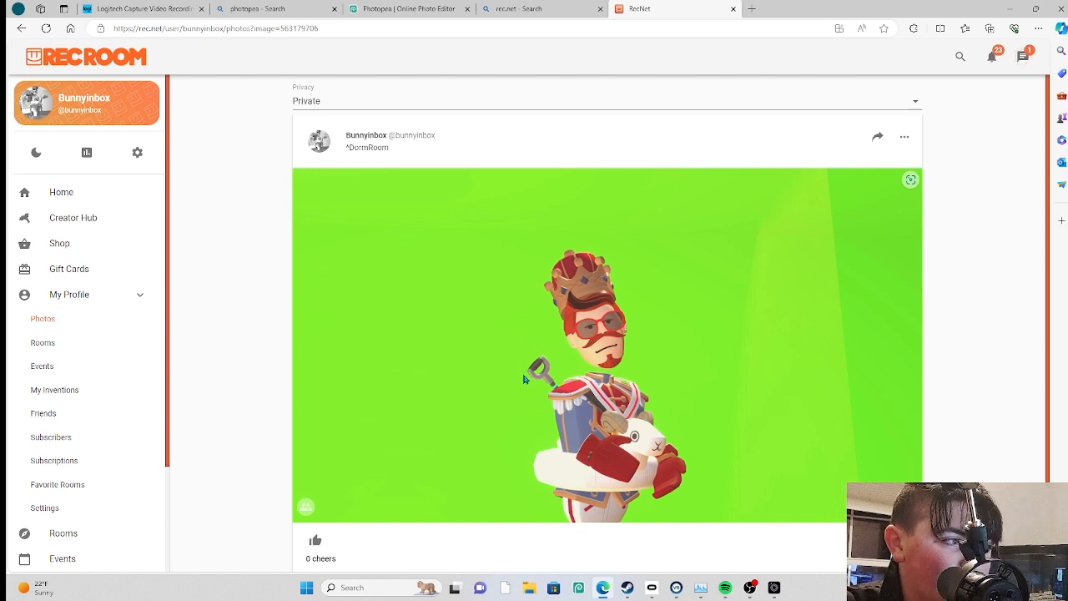
Open the green-screen character image on its own and save it as a JPEG image on Disk 0 (D:)
right_click(524, 379)
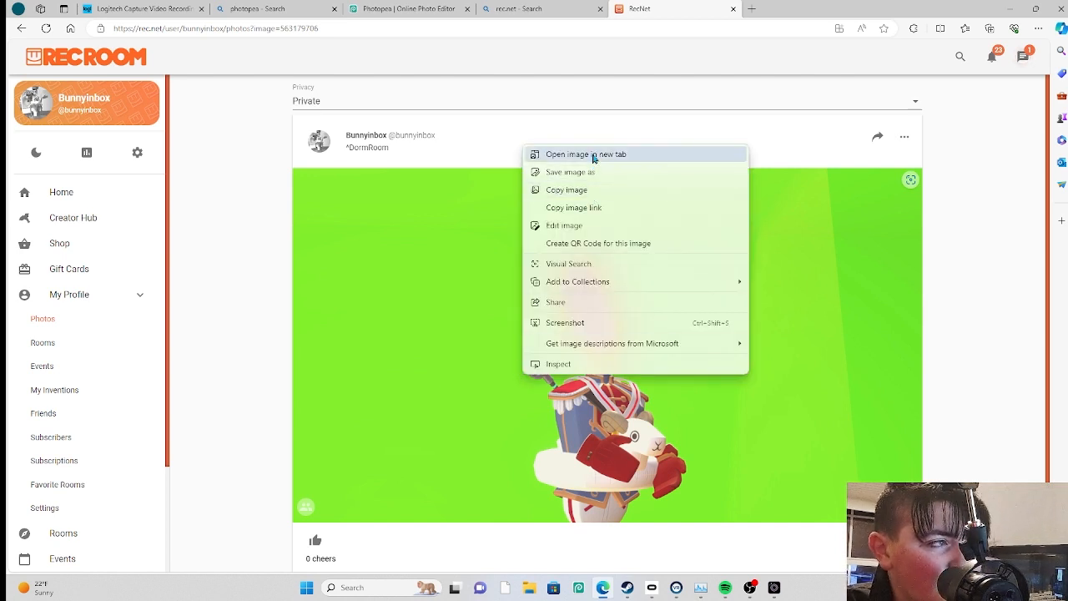
click(593, 155)
click(842, 7)
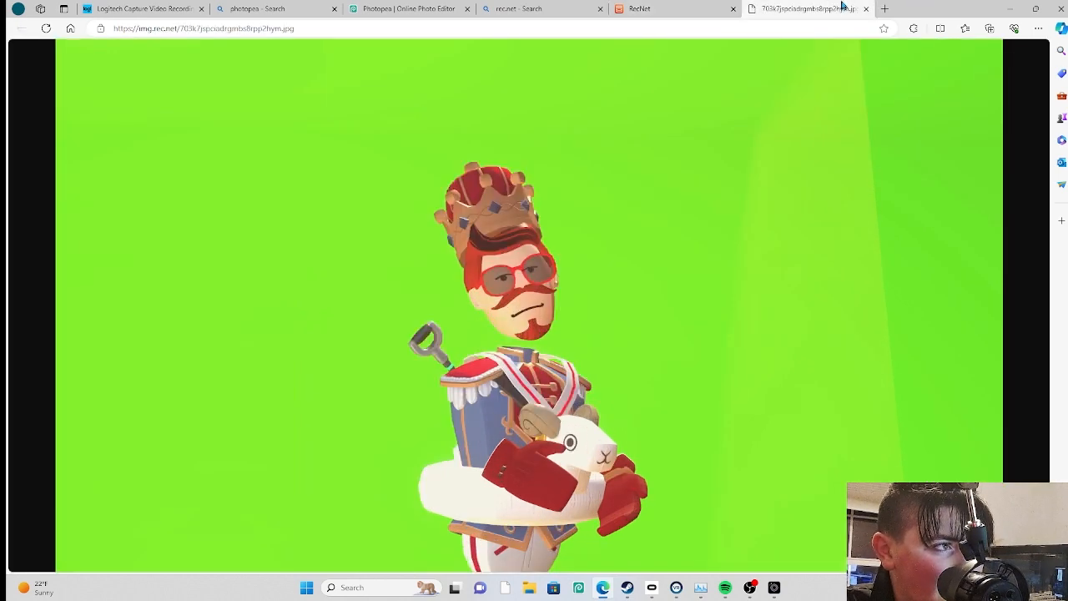
right_click(635, 249)
click(641, 270)
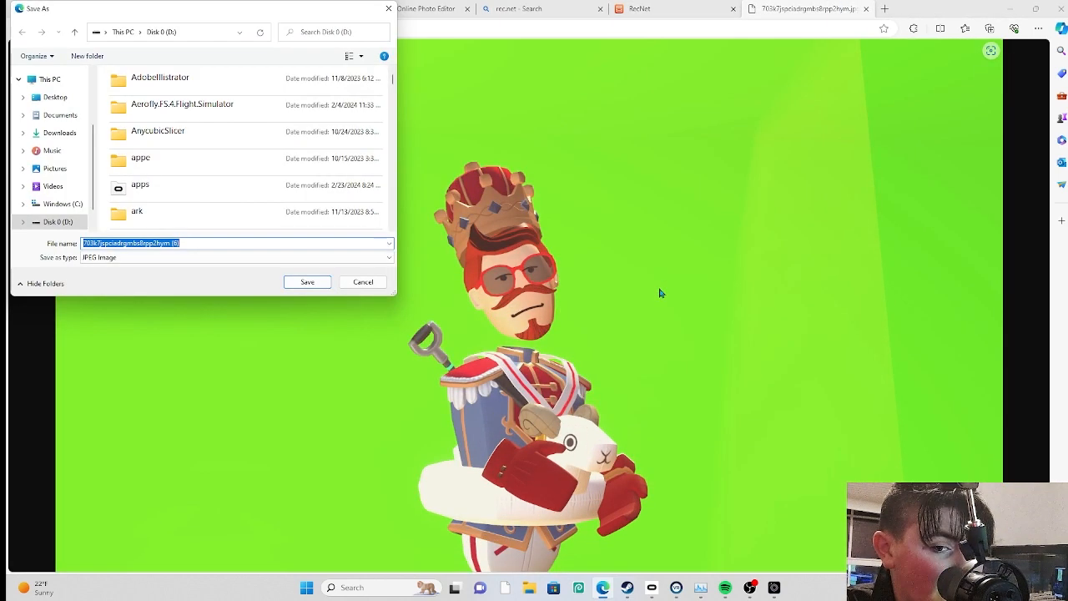
click(307, 282)
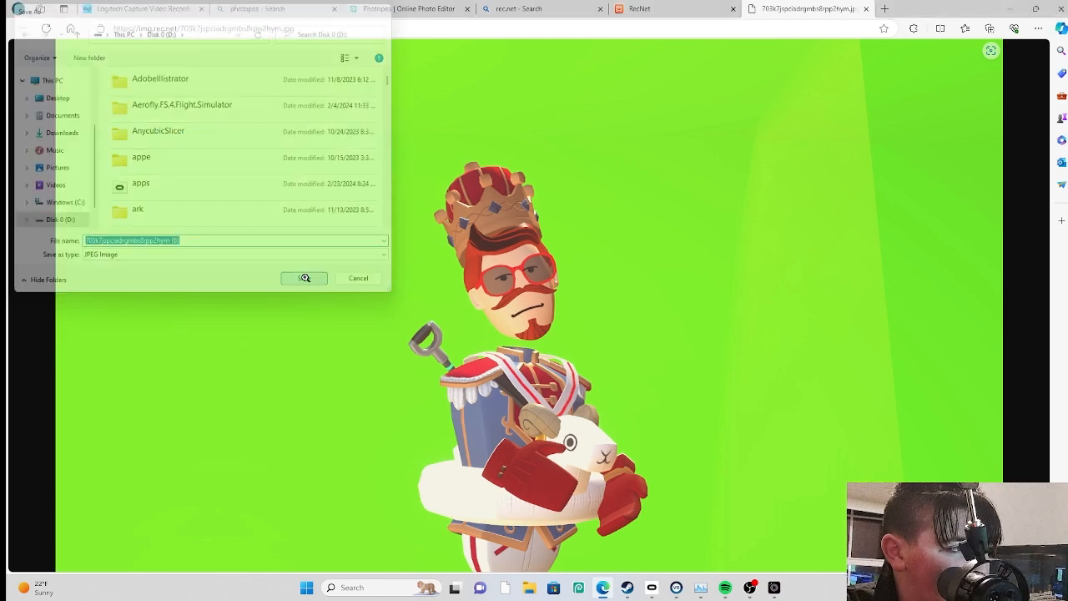
Search the web for "bg remover" in a new tab and open the remove.bg website
key(ctrl+t)
click(471, 69)
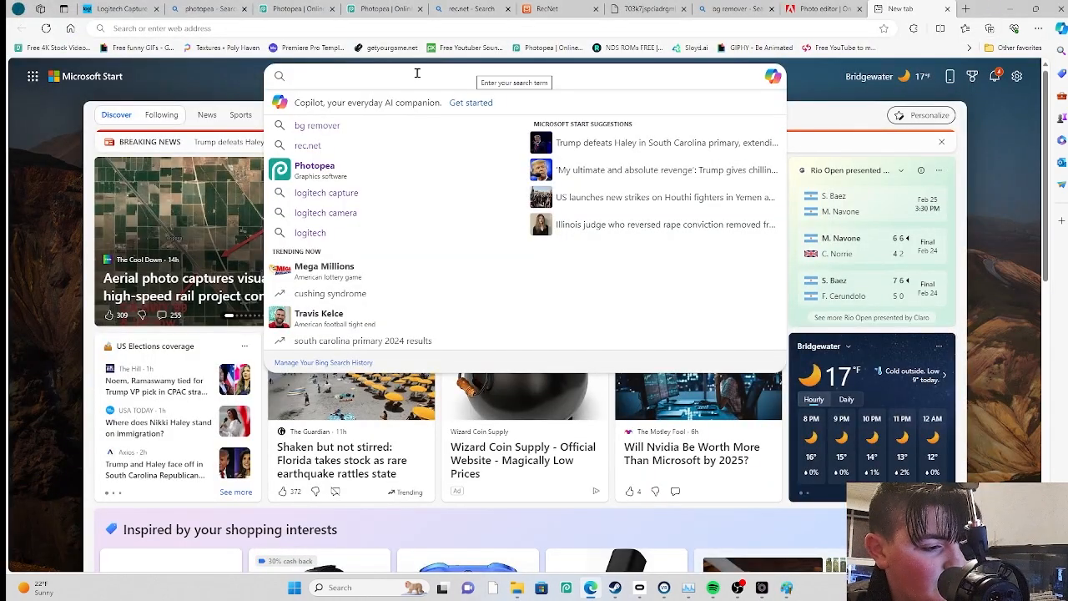
text(bg)
click(337, 125)
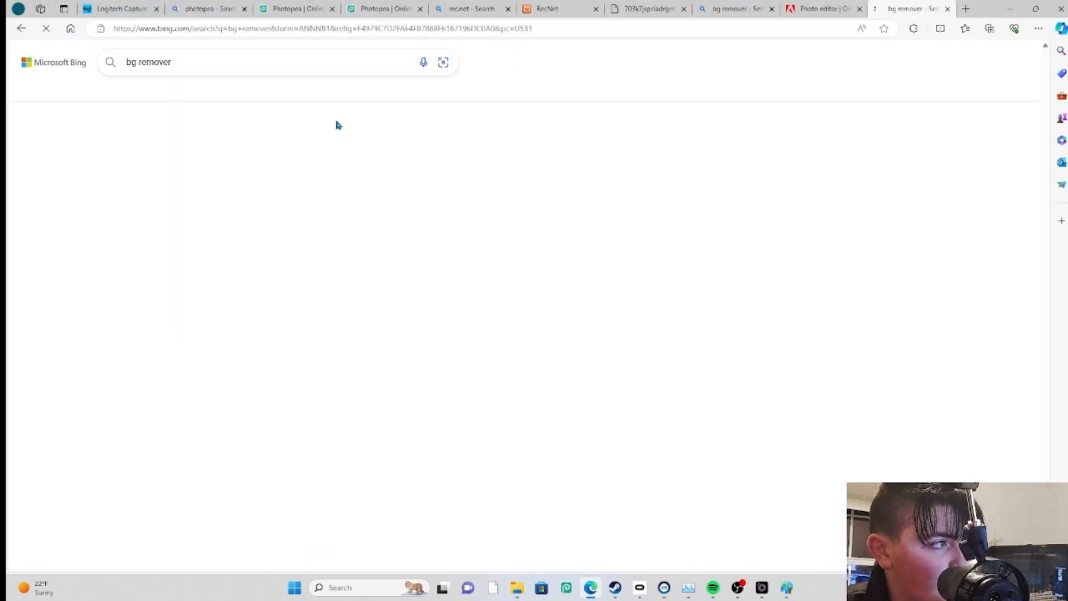
click(219, 157)
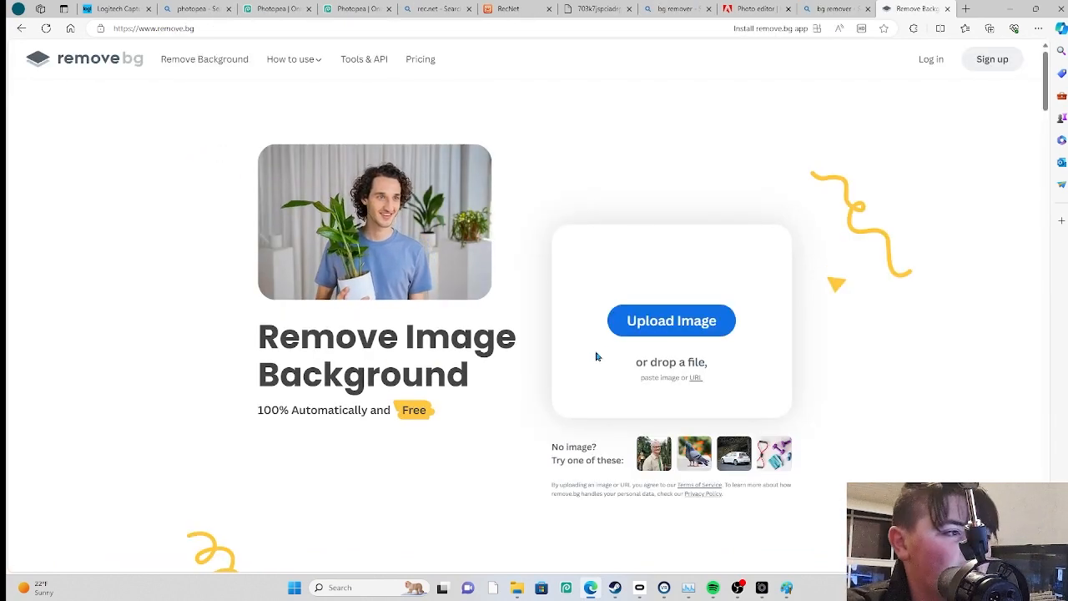
Upload the saved green-screen JPEG to remove.bg and download the background-free image at 666 × 375 px
click(1038, 28)
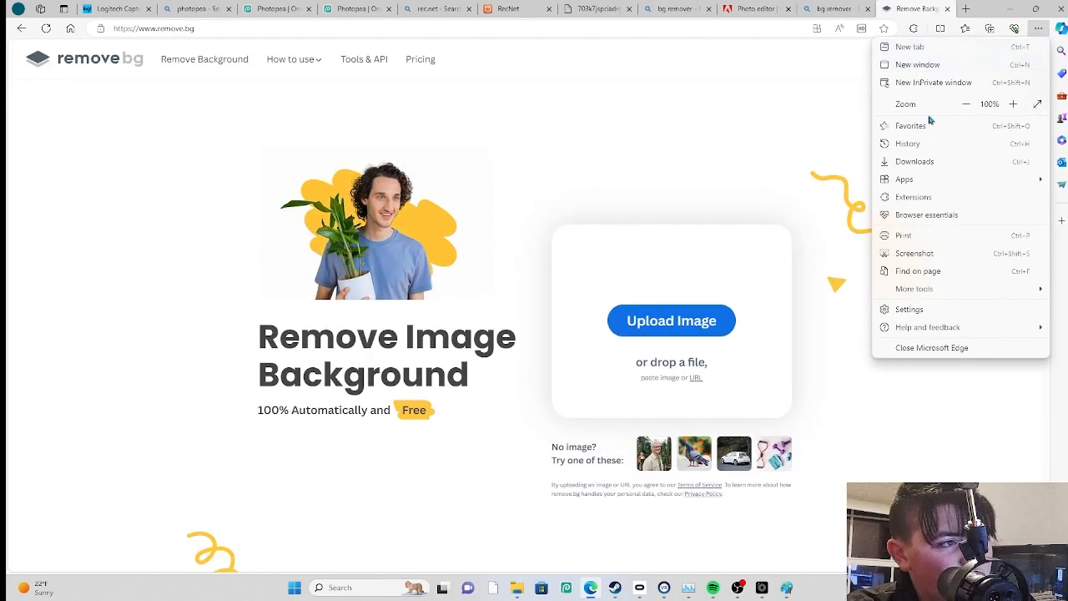
click(927, 161)
drag(868, 56, 718, 216)
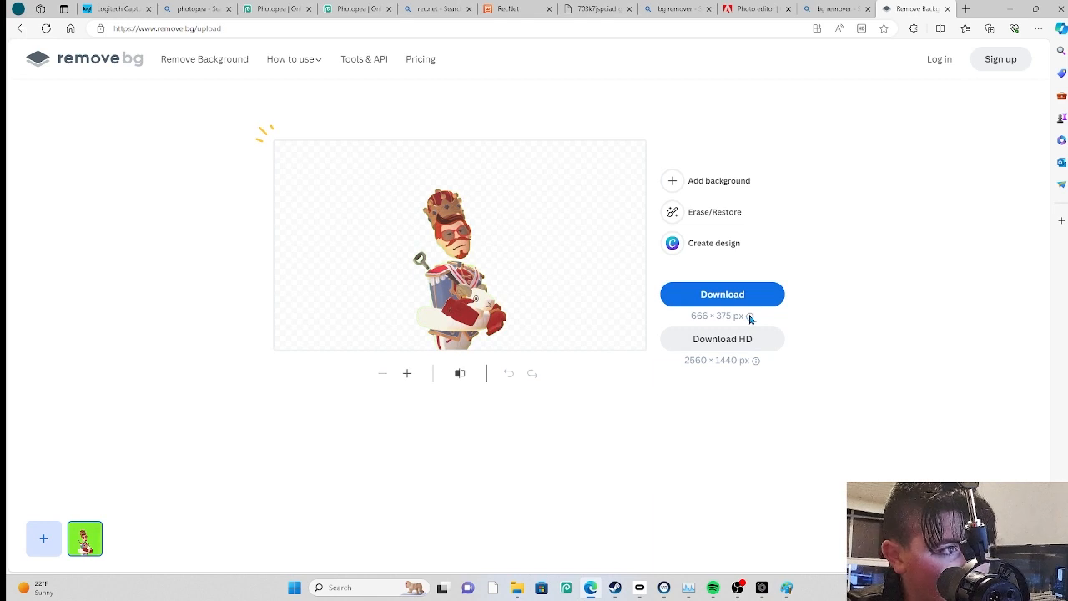
click(695, 299)
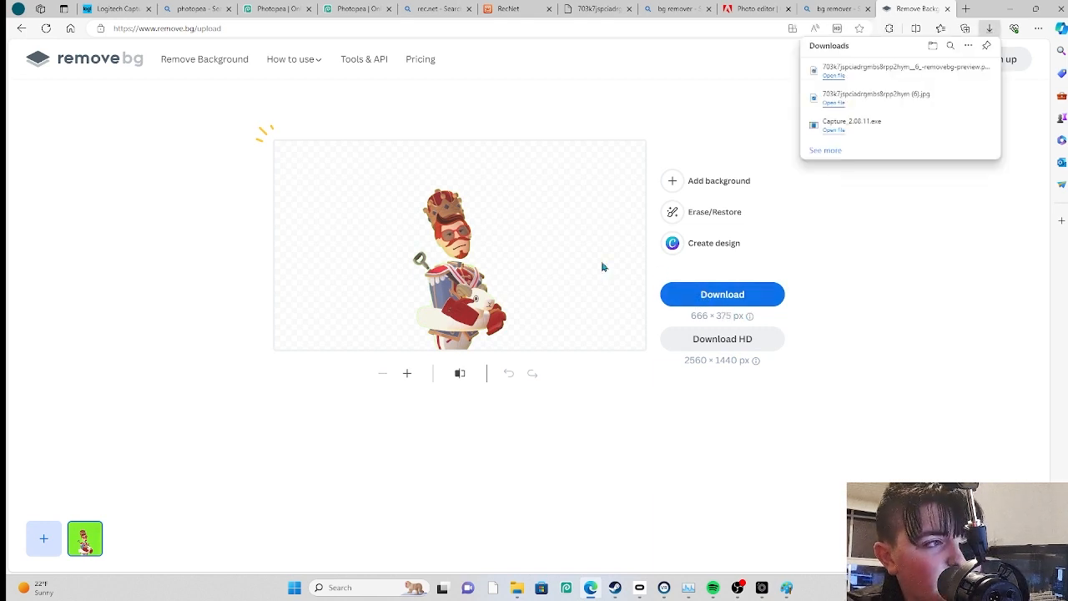
Switch to the Photopea project and place the downloaded background-free character image on the canvas
click(961, 71)
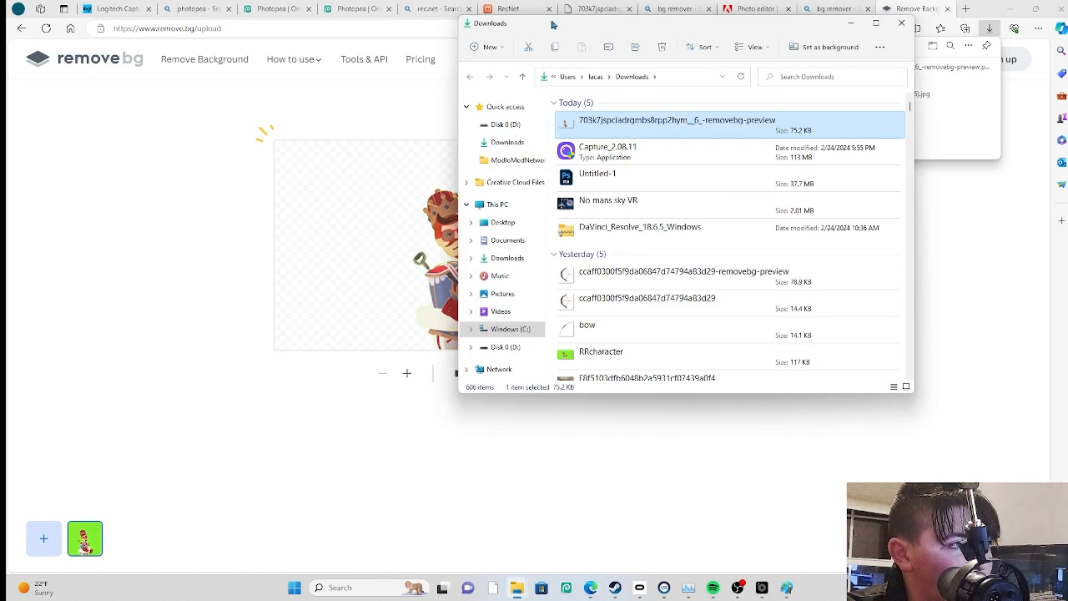
click(276, 8)
click(1038, 28)
click(985, 162)
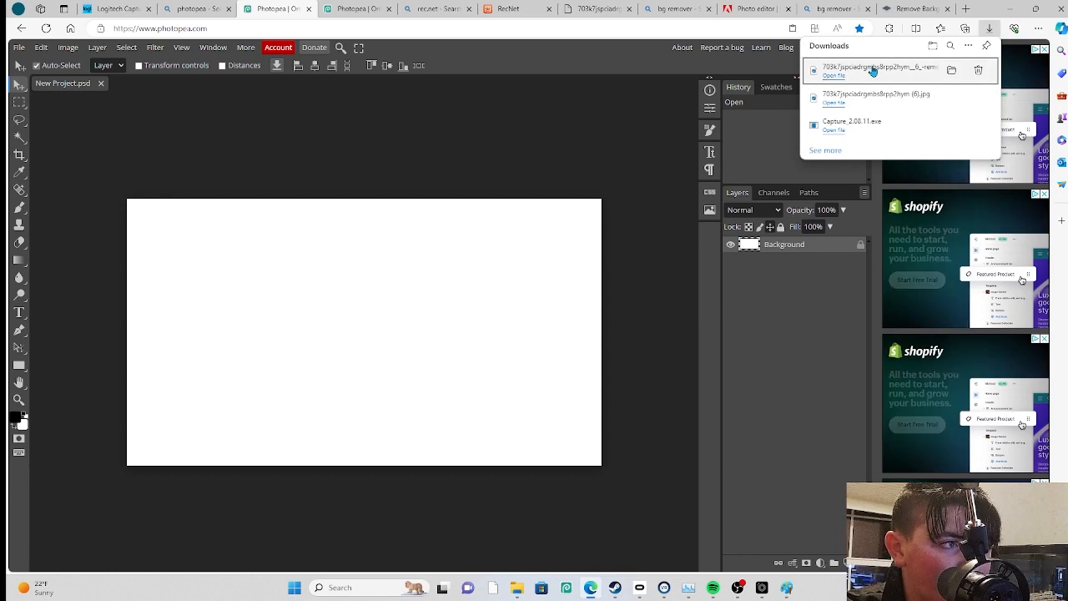
drag(872, 70, 387, 339)
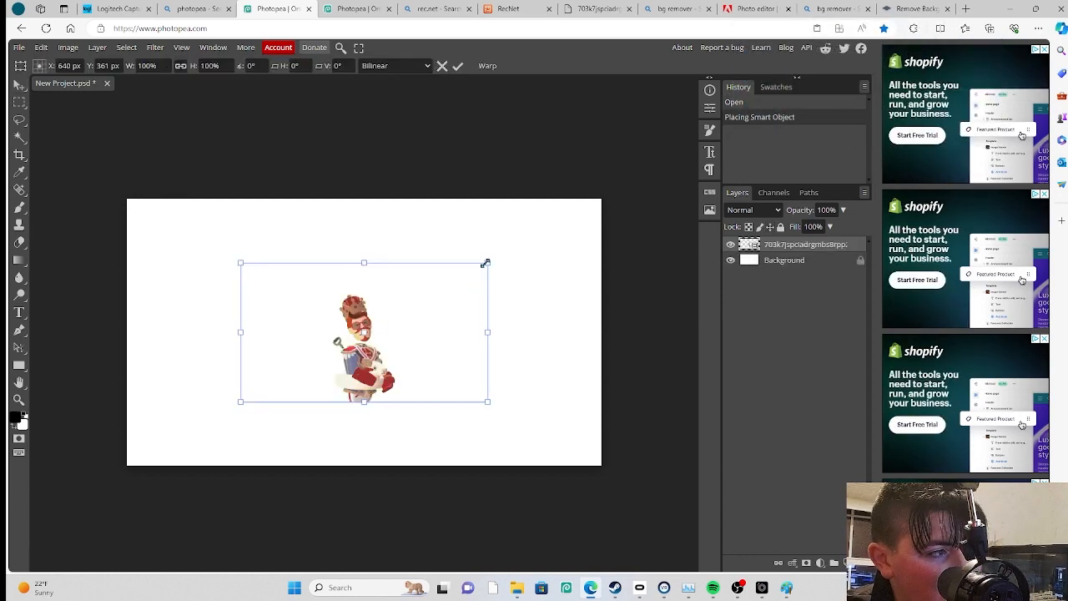
Enlarge the placed character image and move it to the lower-left corner of the canvas
drag(485, 264, 693, 127)
drag(506, 435, 465, 446)
drag(467, 317, 210, 396)
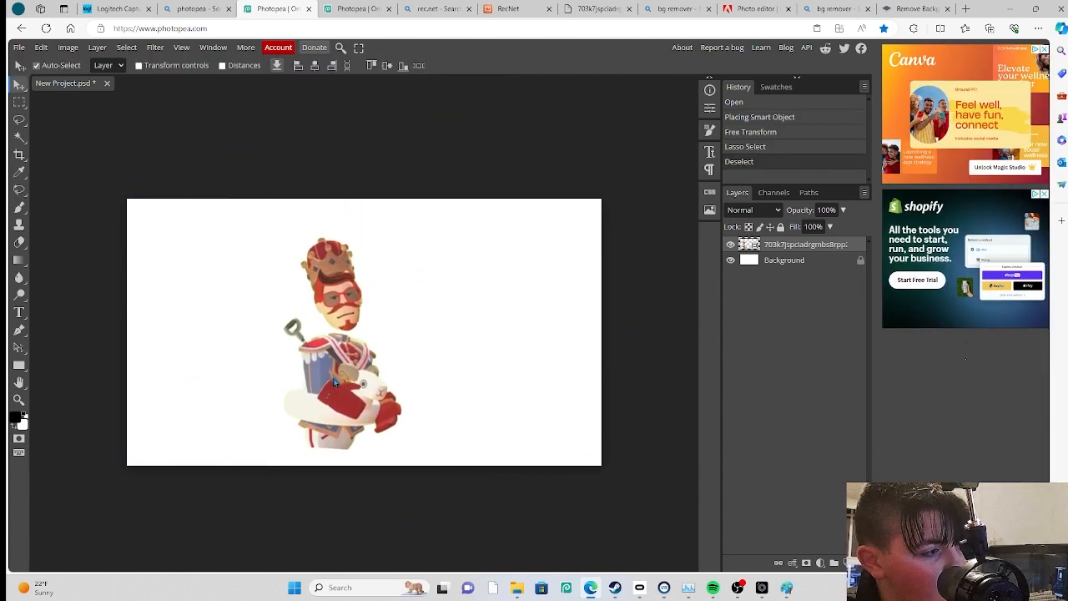
drag(358, 389, 364, 397)
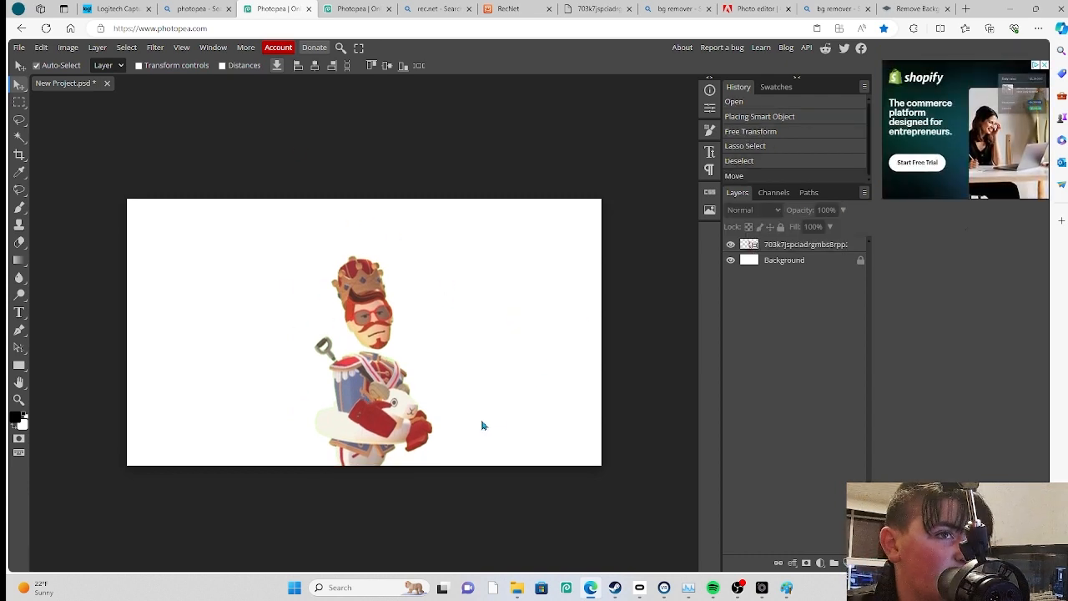
drag(354, 394, 220, 403)
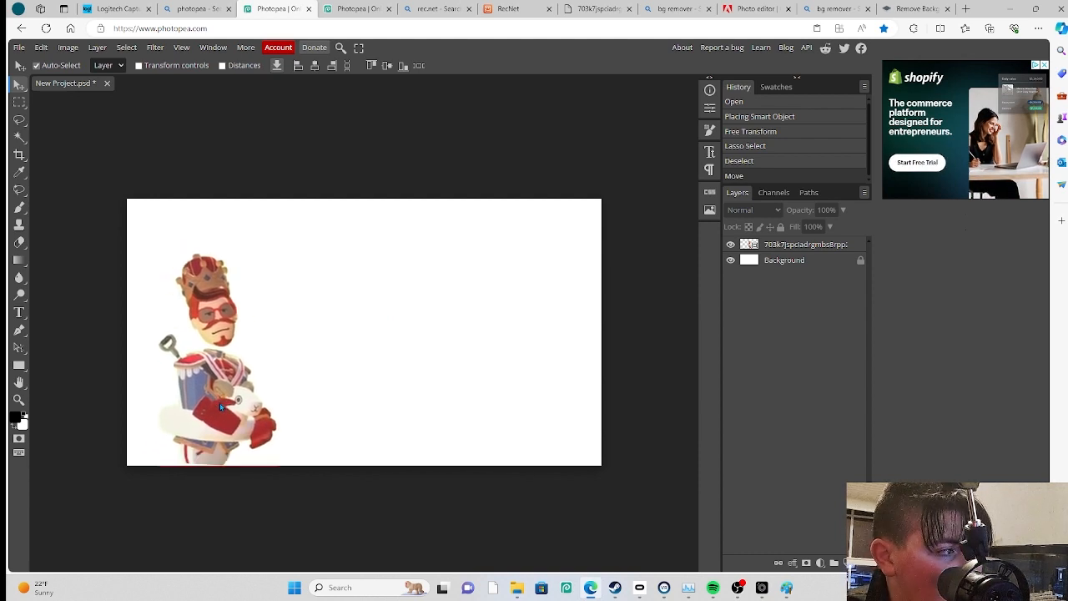
Draw a black-filled rectangle covering the whole canvas
click(18, 366)
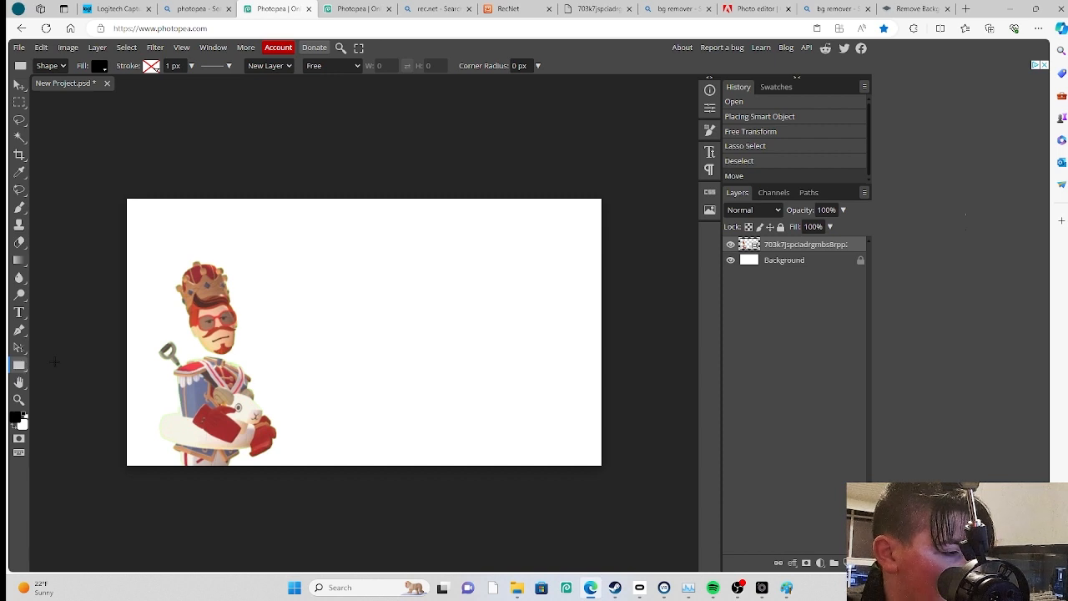
key(w)
key(u)
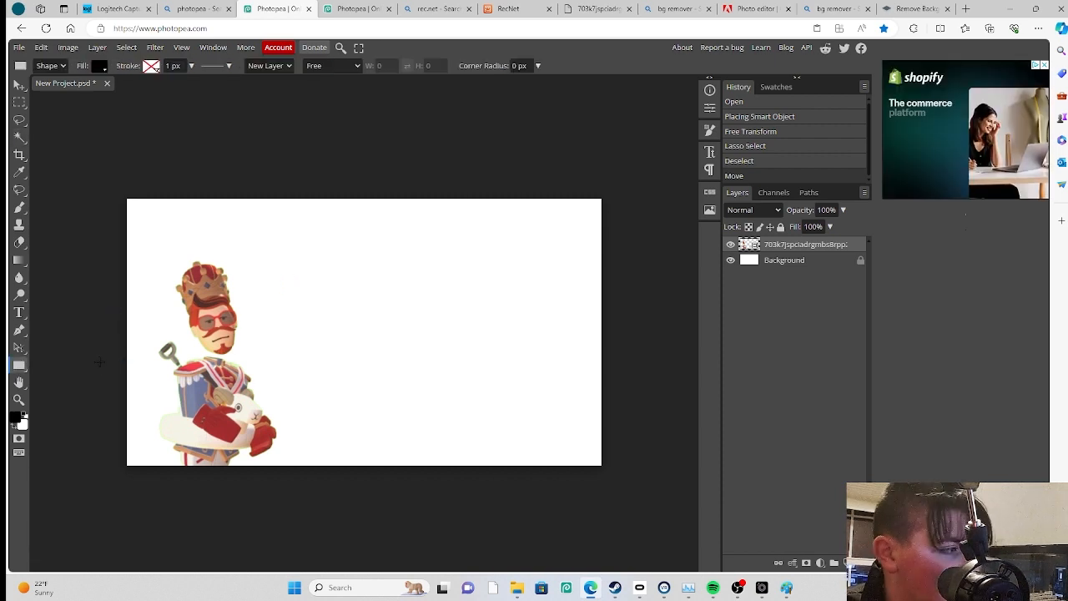
drag(129, 201, 602, 471)
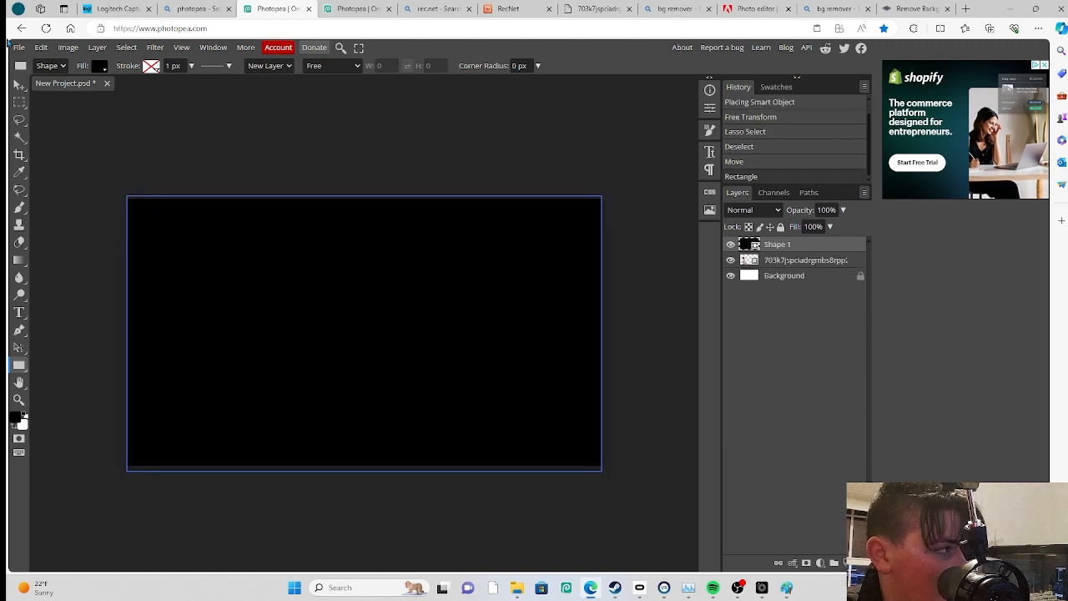
Change the rectangle's fill to orange and move its layer below the character image layer
click(102, 67)
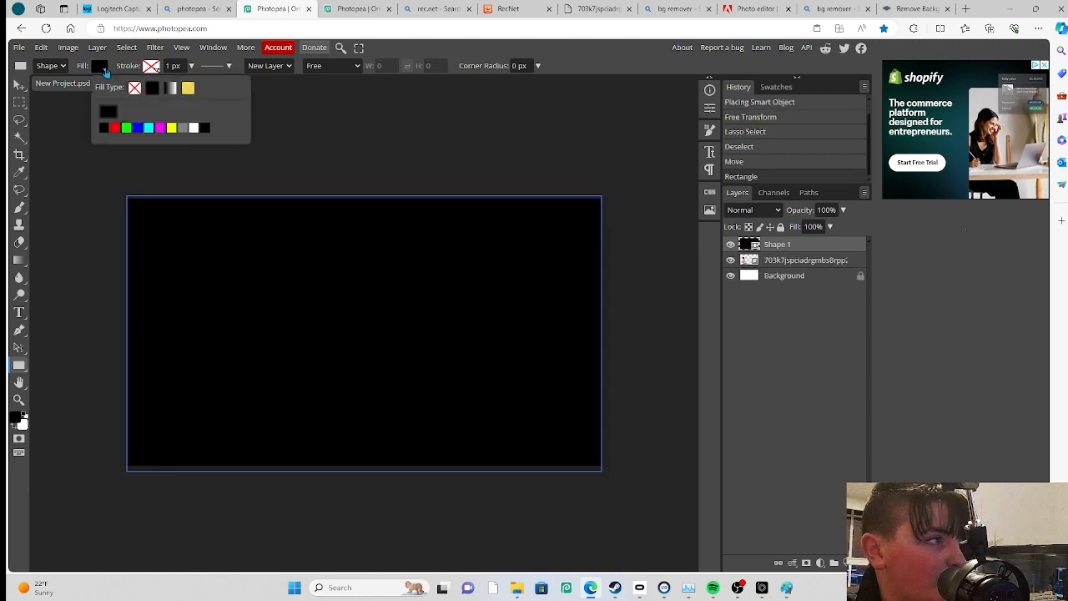
click(168, 127)
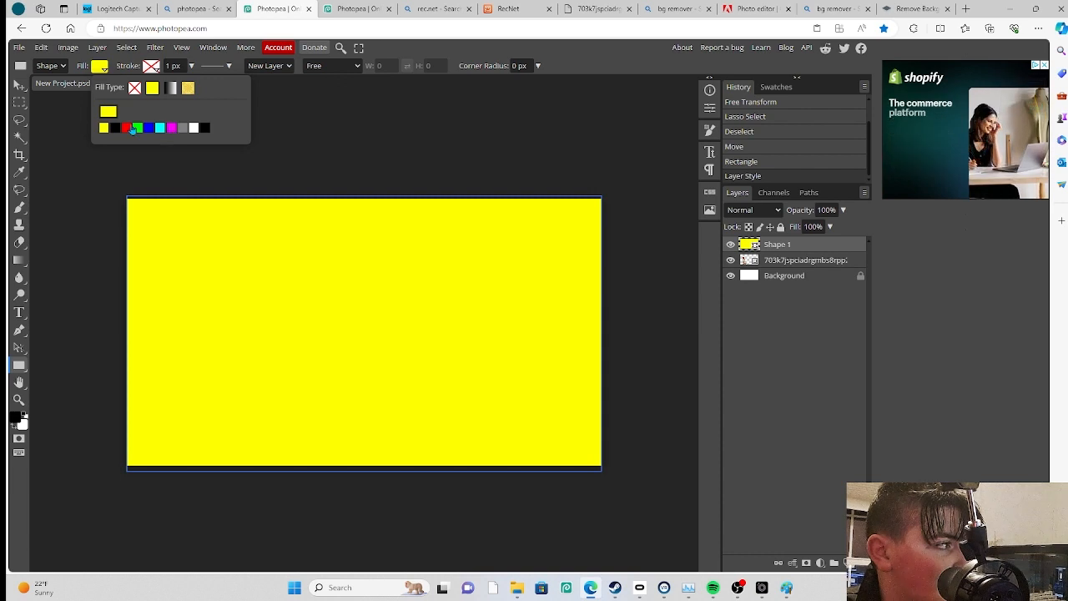
click(109, 112)
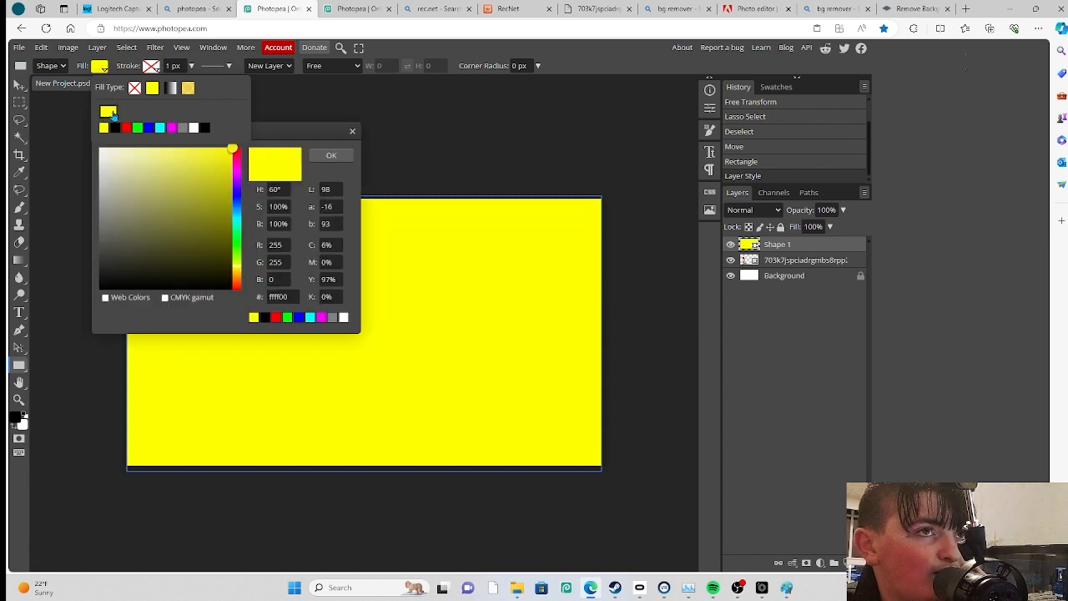
drag(237, 270, 237, 274)
click(317, 156)
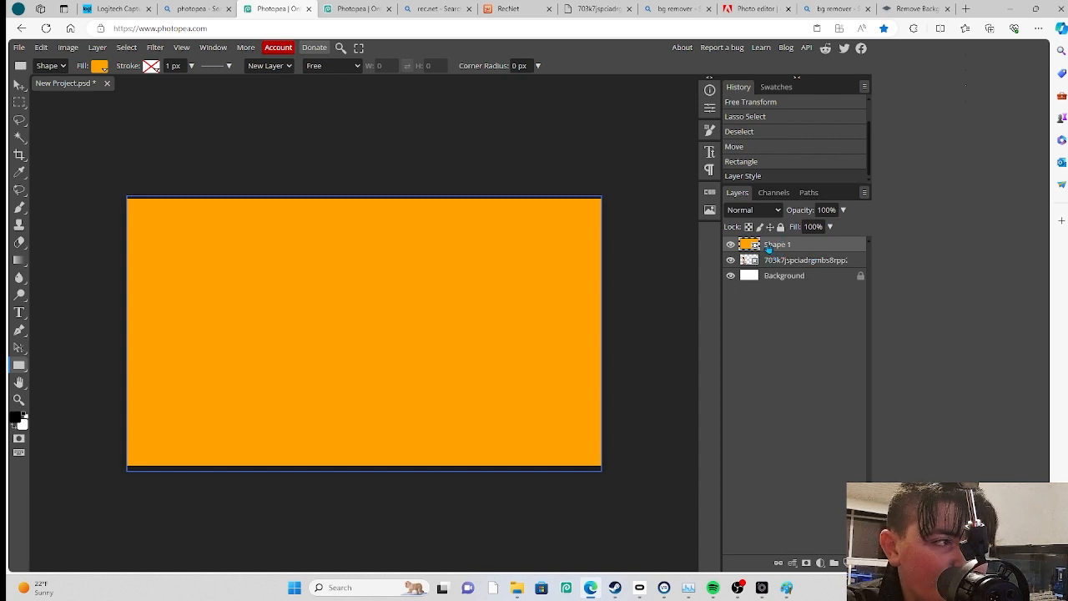
drag(770, 248, 778, 275)
drag(779, 272, 779, 272)
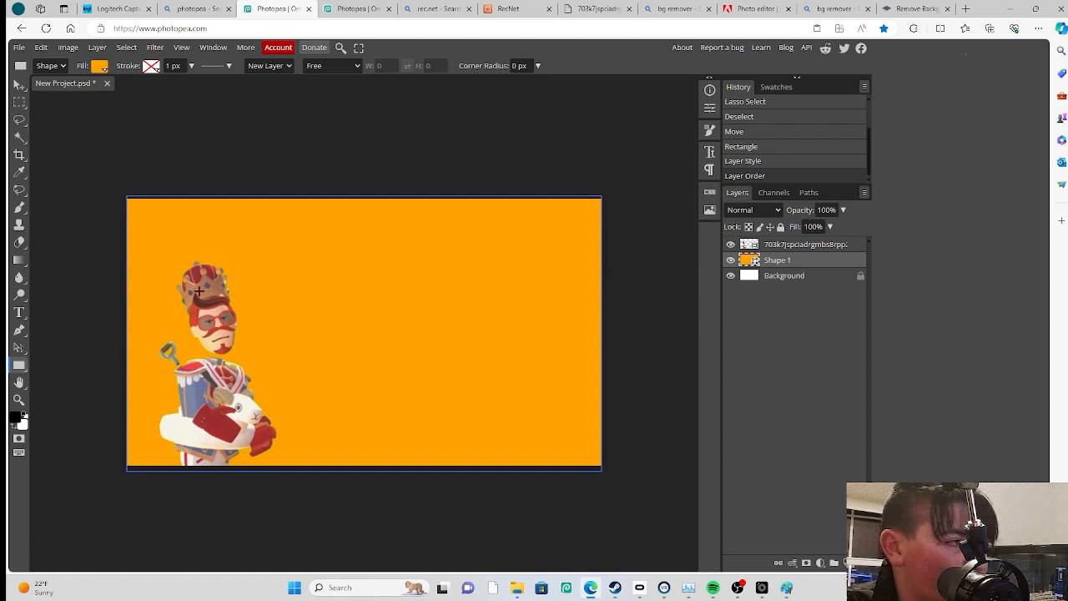
Create a text box spanning the full canvas height from the character to the canvas's right edge
click(19, 312)
drag(240, 201, 602, 469)
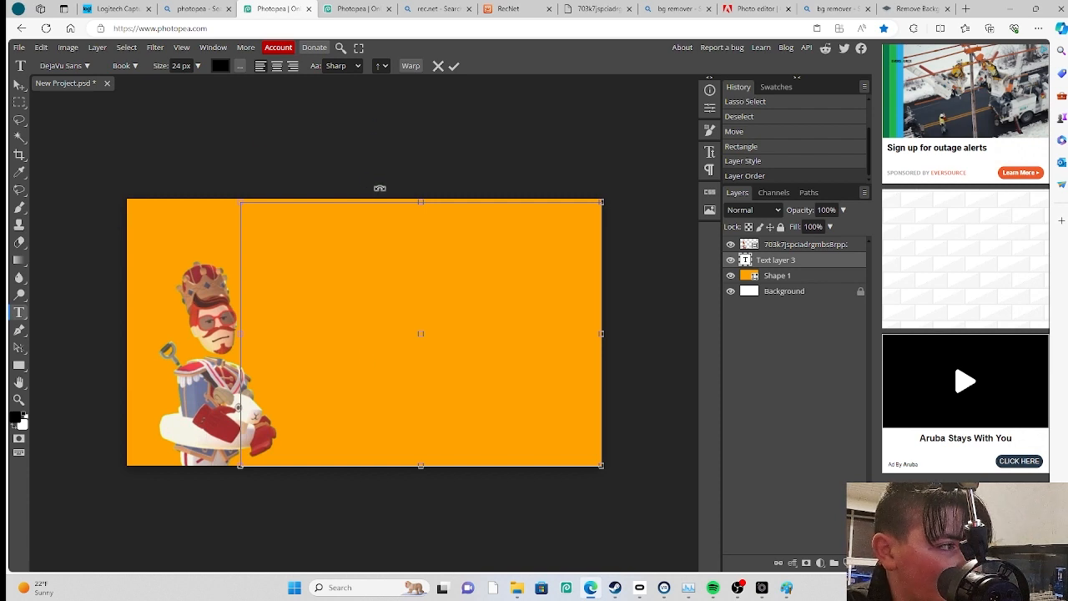
drag(422, 200, 421, 197)
text(pngbgb)
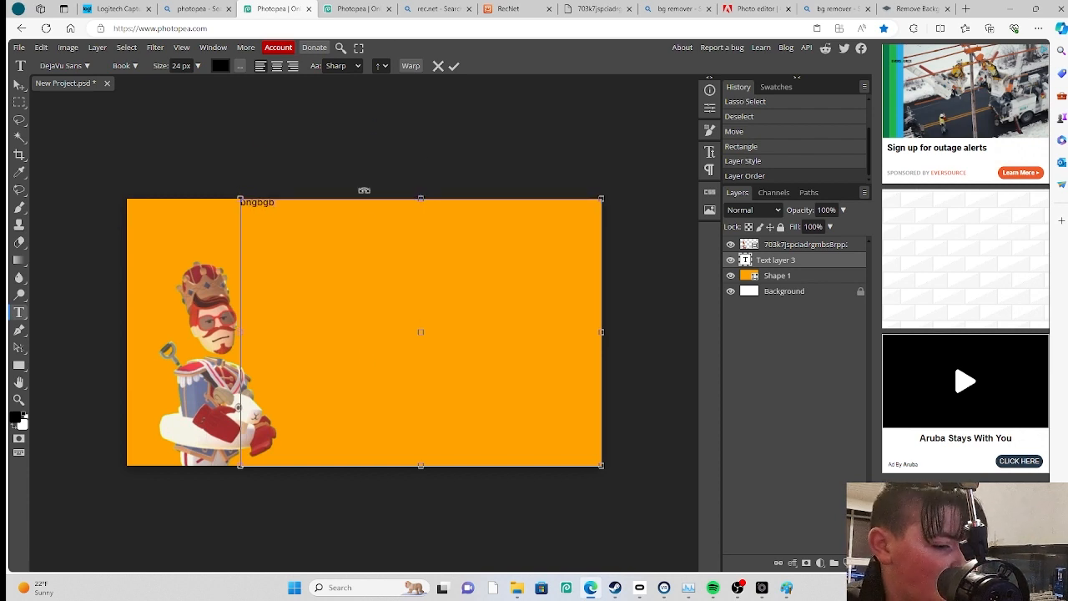
text(\\\\\\\\\\)
key(BackSpace)
key(BackSpace)
key(BackSpace)
key(BackSpace)
key(BackSpace)
key(BackSpace)
key(BackSpace)
key(BackSpace)
key(BackSpace)
key(BackSpace)
key(BackSpace)
key(BackSpace)
key(BackSpace)
key(BackSpace)
key(BackSpace)
key(BackSpace)
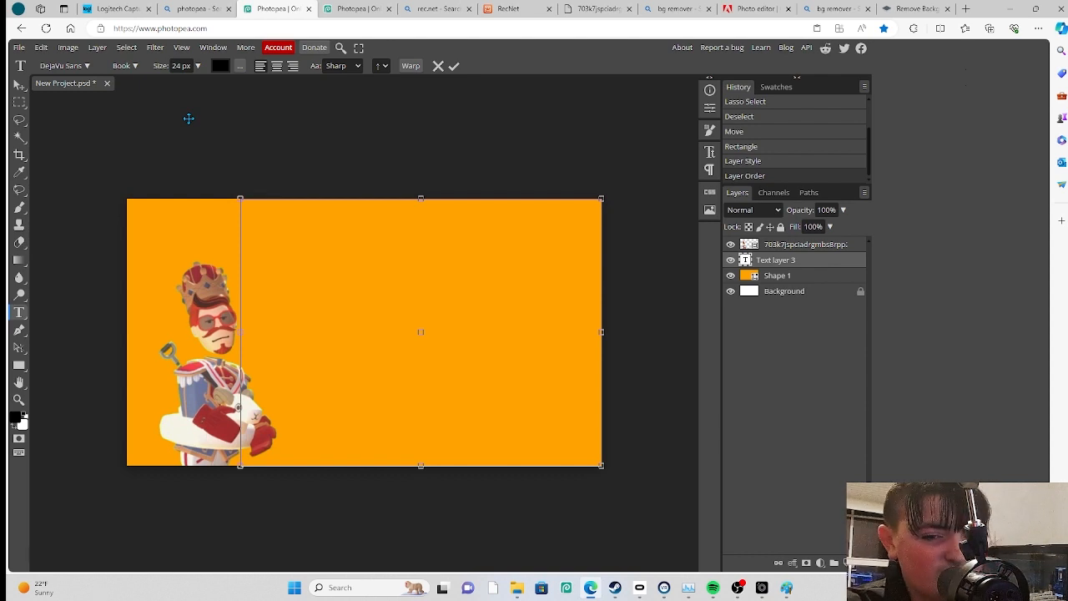
Set the text font to Commando and clear the test characters from the text box
click(89, 66)
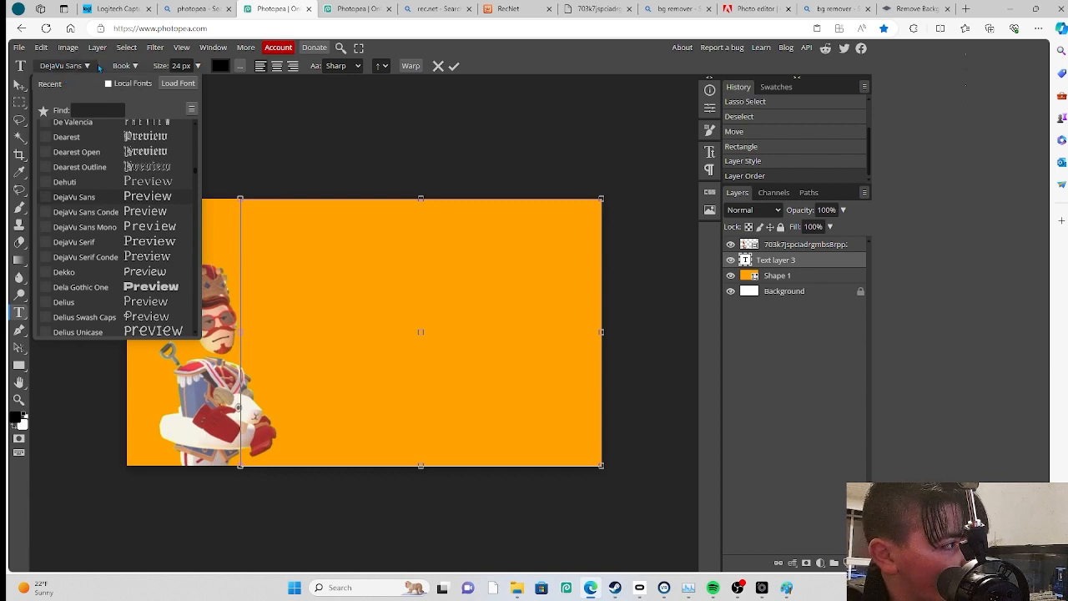
scroll(116, 316, up, 3)
scroll(116, 317, up, 10)
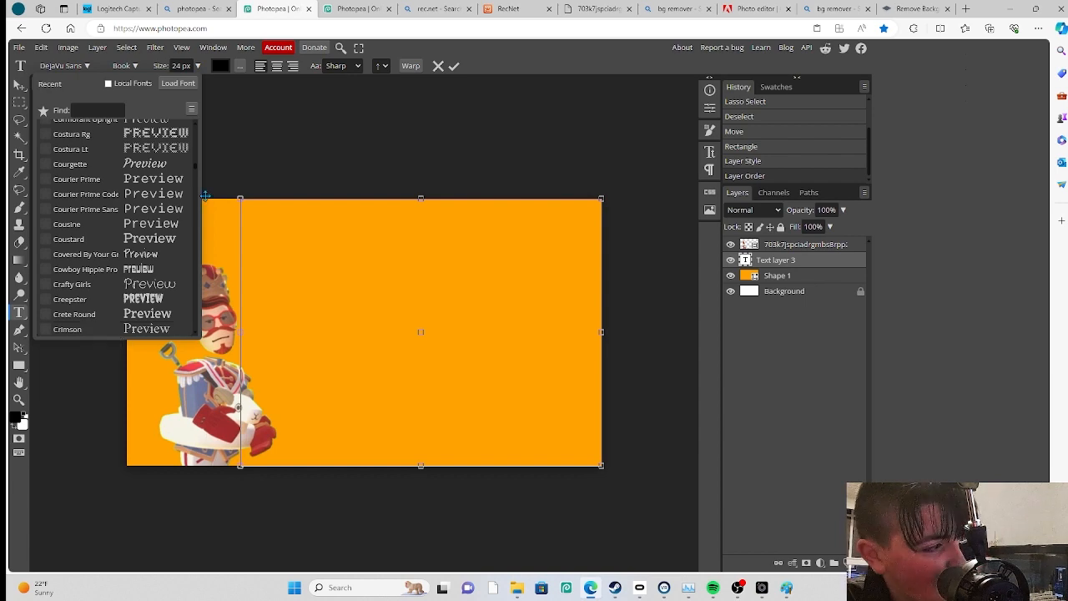
scroll(132, 225, up, 5)
scroll(133, 233, up, 5)
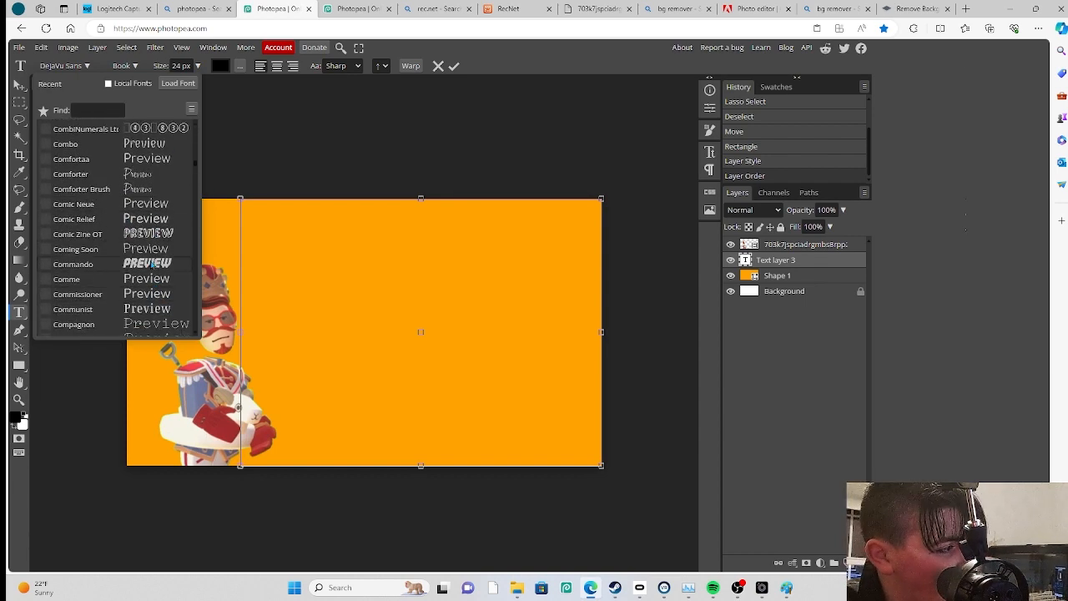
click(152, 265)
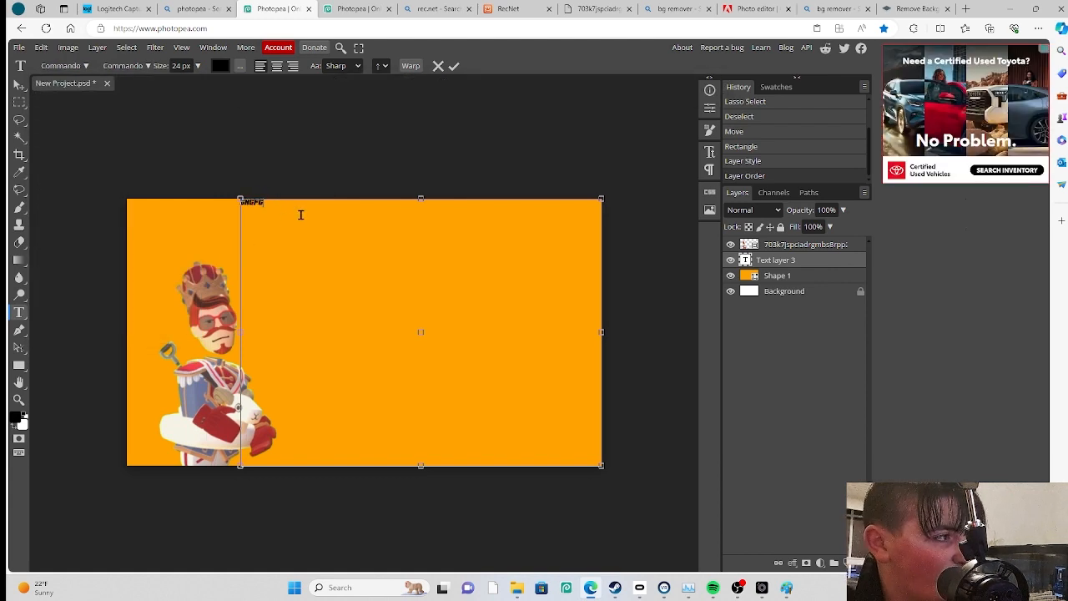
key(BackSpace)
key(BackSpace)
key(BackSpace)
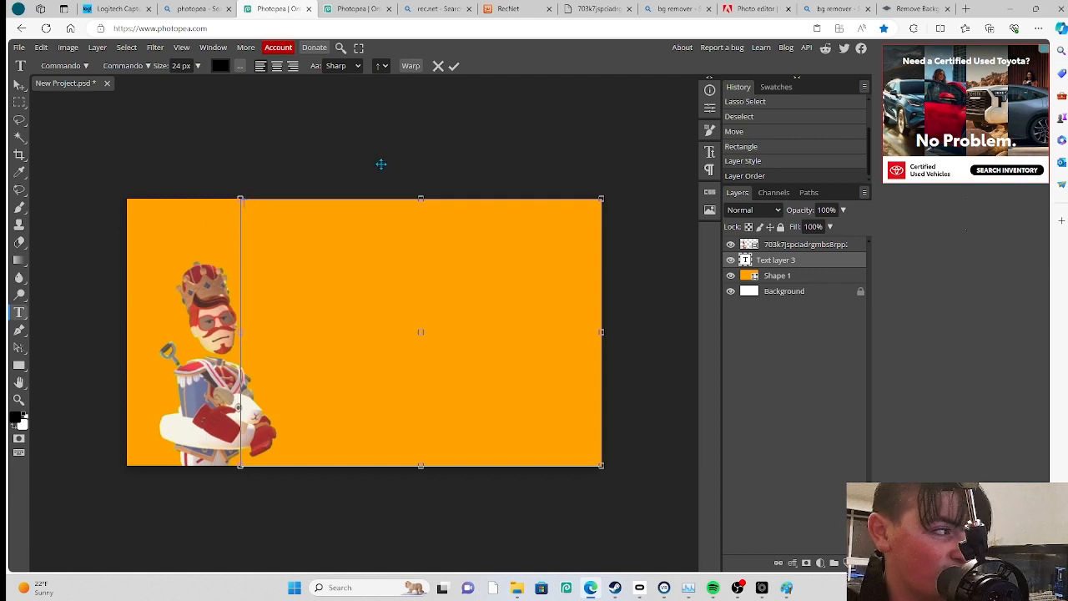
Try to set the empty text box's font size to 150 px
click(198, 67)
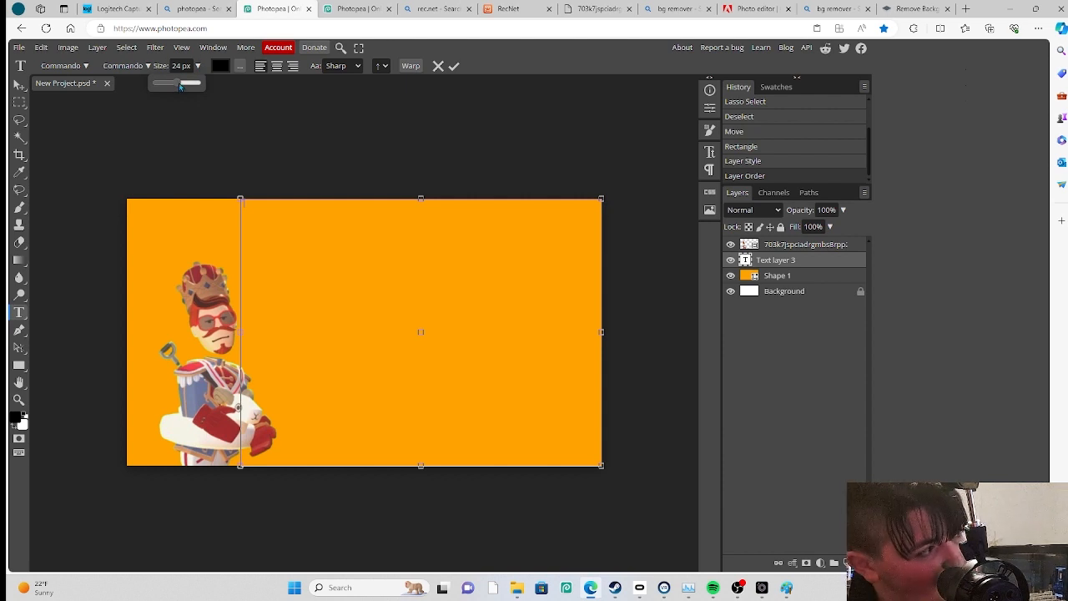
drag(179, 86, 205, 90)
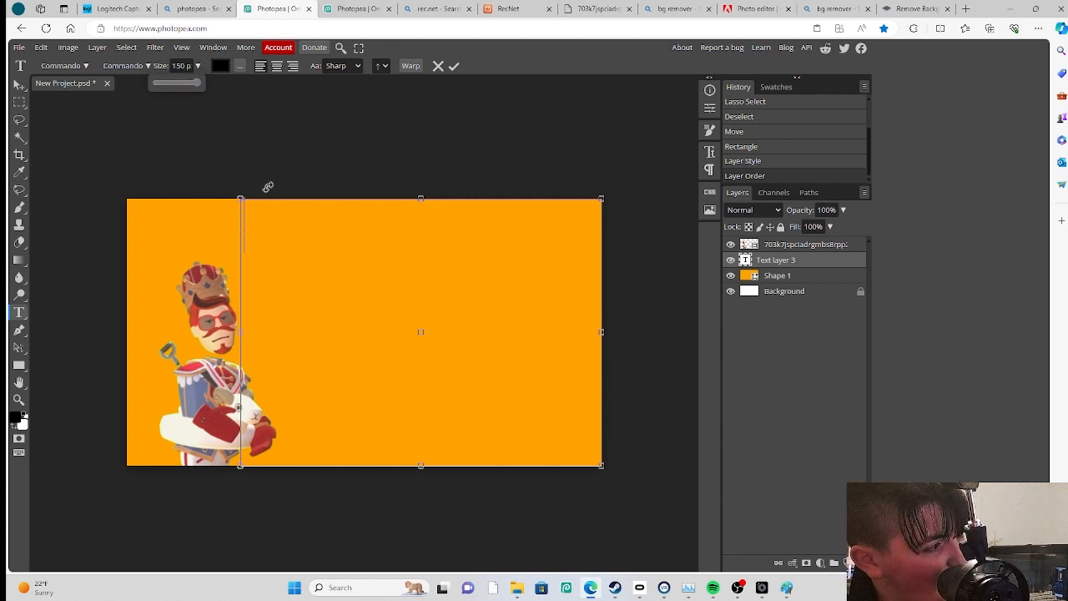
click(287, 248)
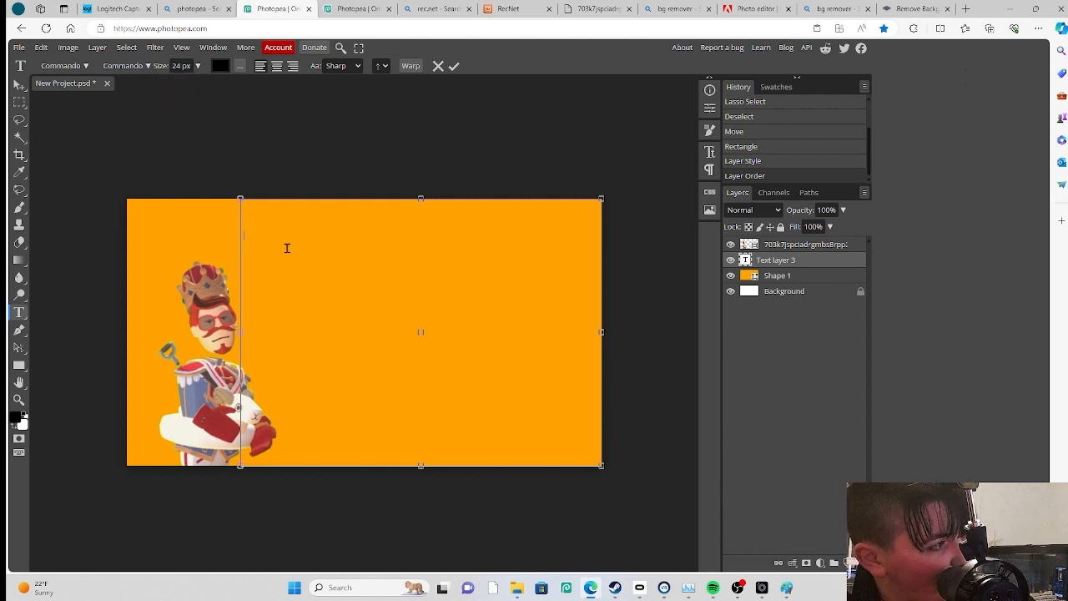
Try to set the text box's font size to 180 px by entering the value
click(177, 66)
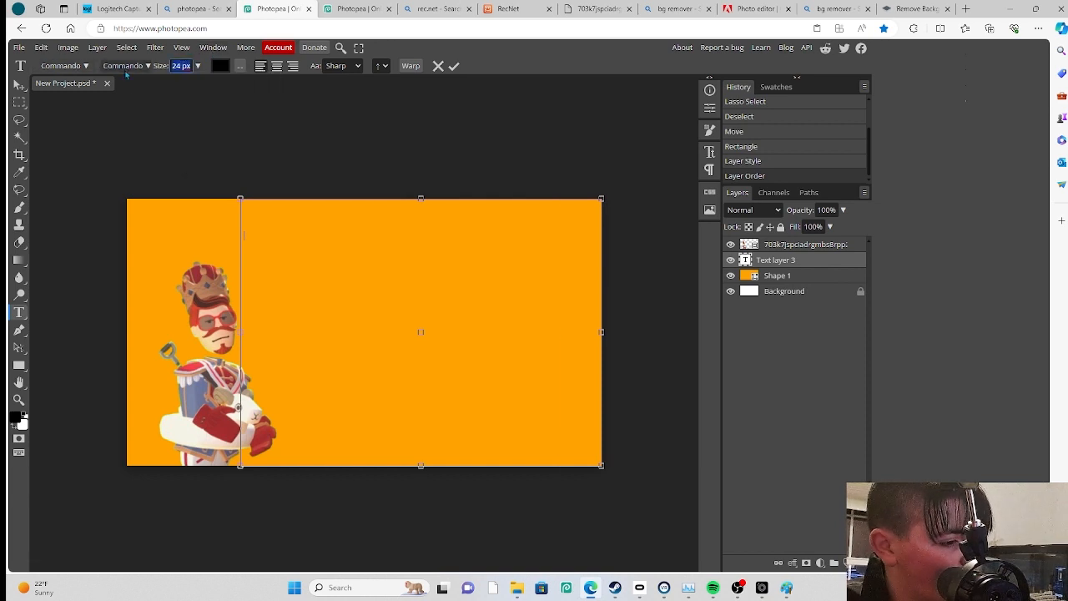
text(1)
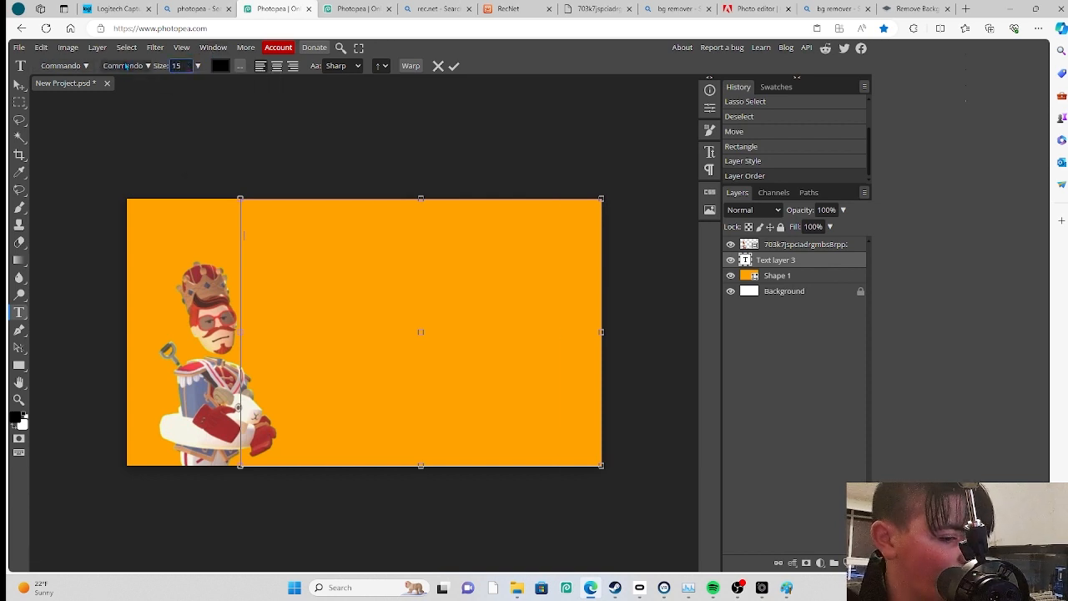
text(80)
key(Return)
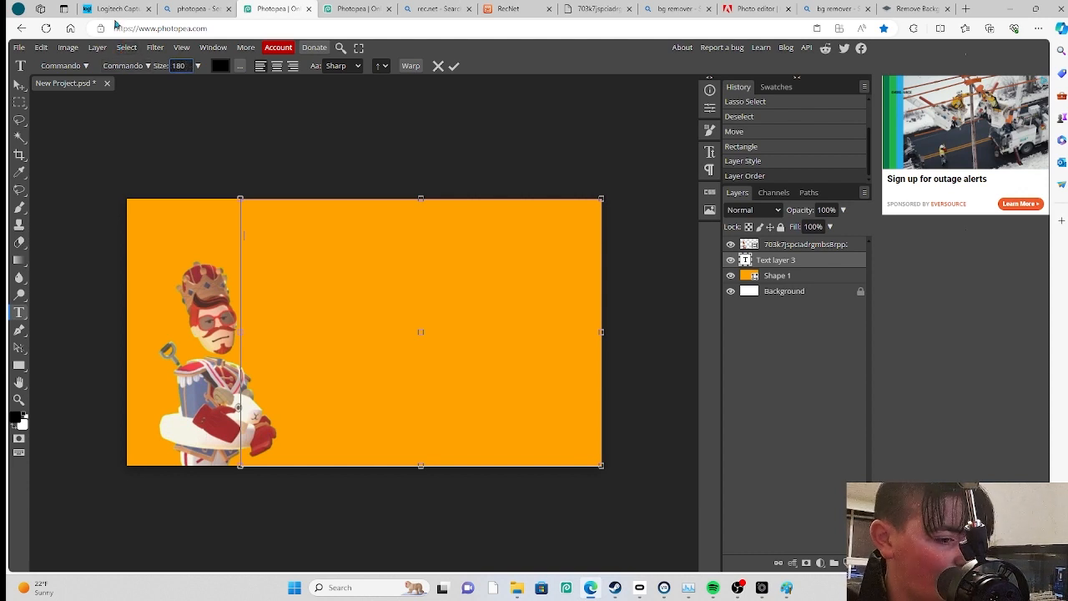
key(Return)
click(211, 96)
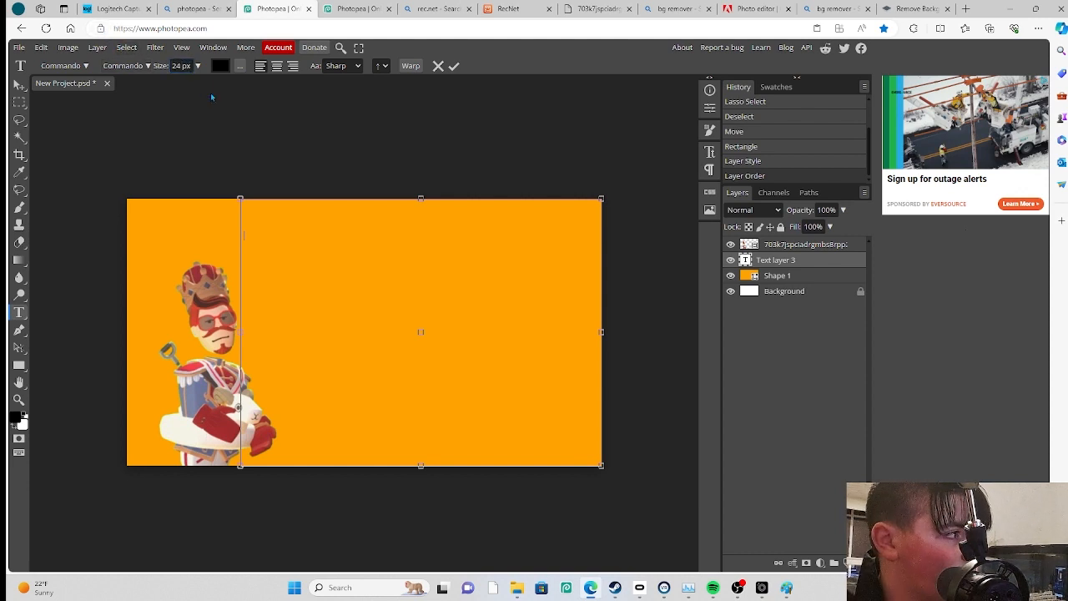
Set the text size to 147 px and enter "MOST TERRIBLE" as the title's first line in the text box
click(199, 67)
drag(197, 82, 232, 93)
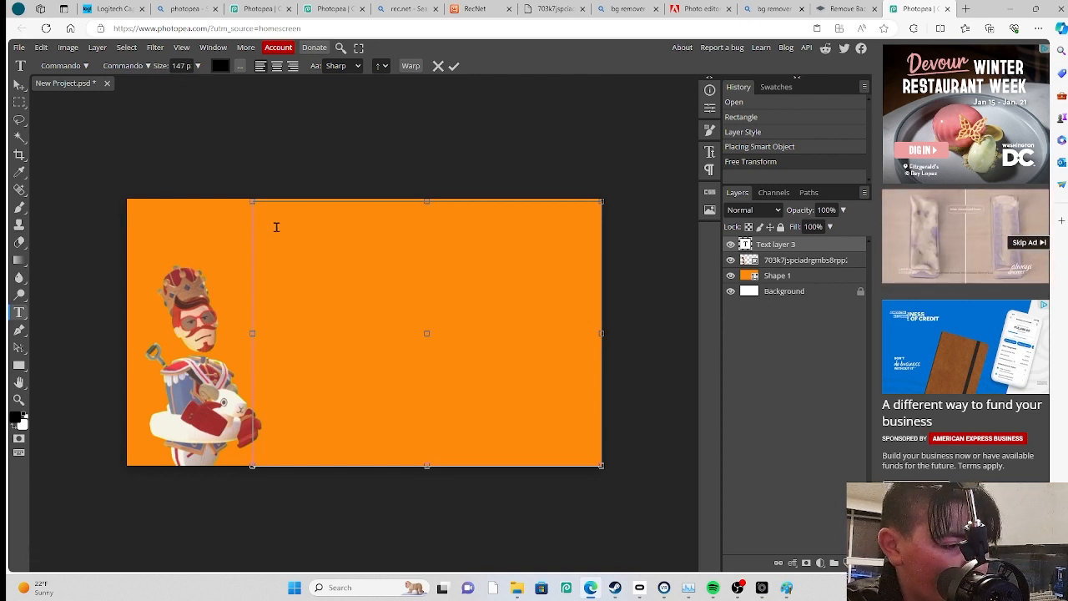
text(most)
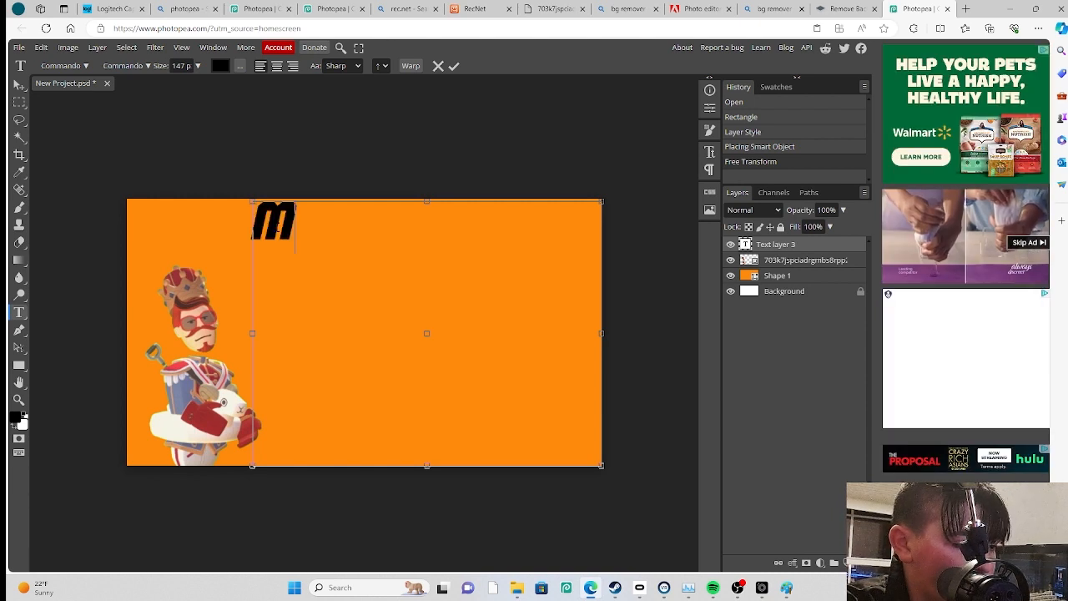
text( terri)
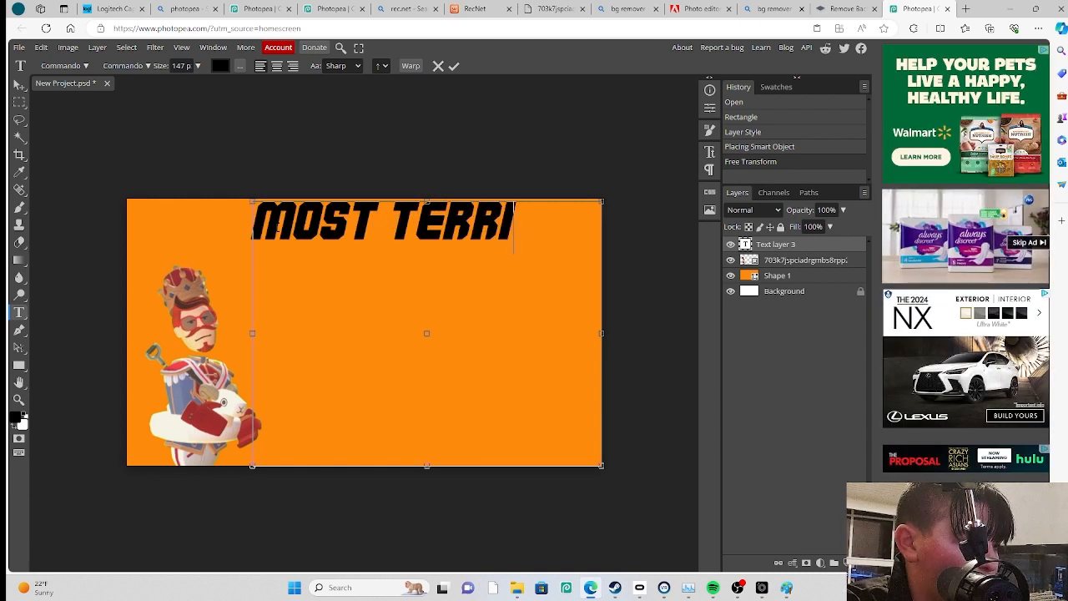
text(ble)
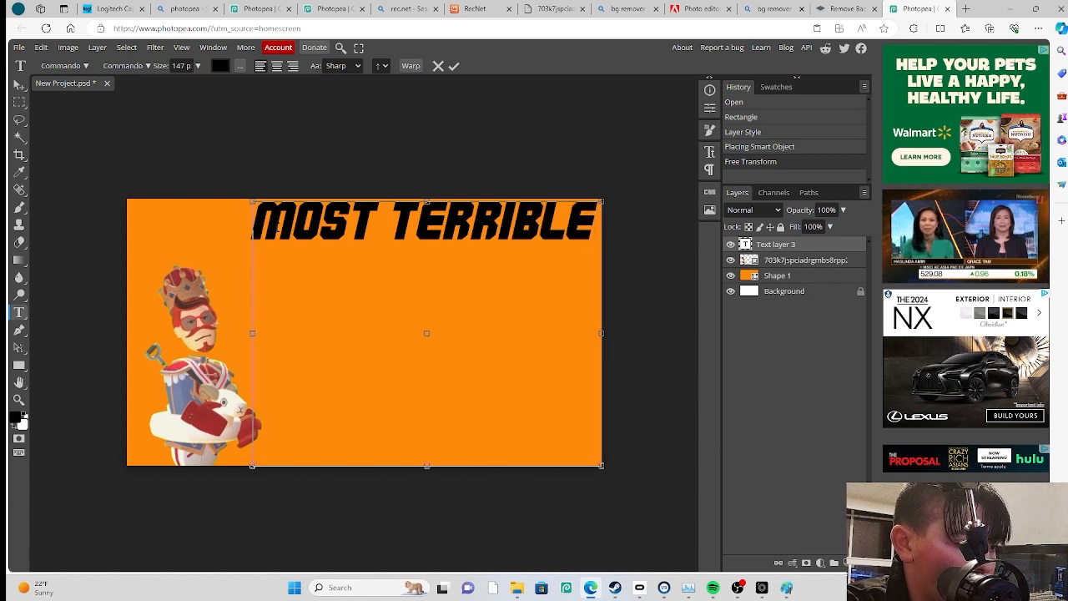
Add "RR" and "UPDATES" on separate lines below "MOST TERRIBLE" in the title
key(Return)
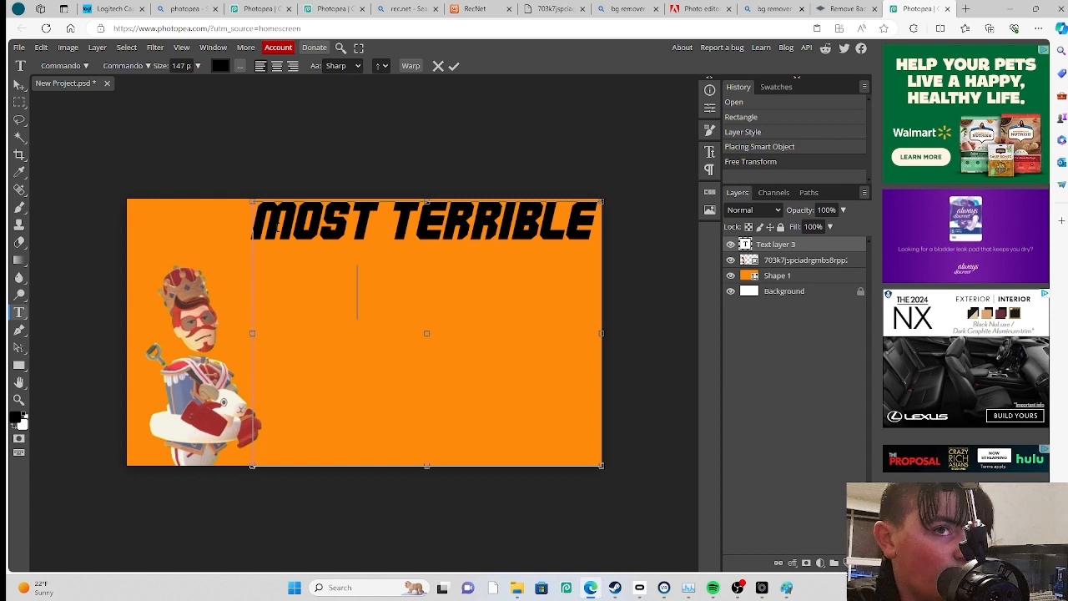
text(rr)
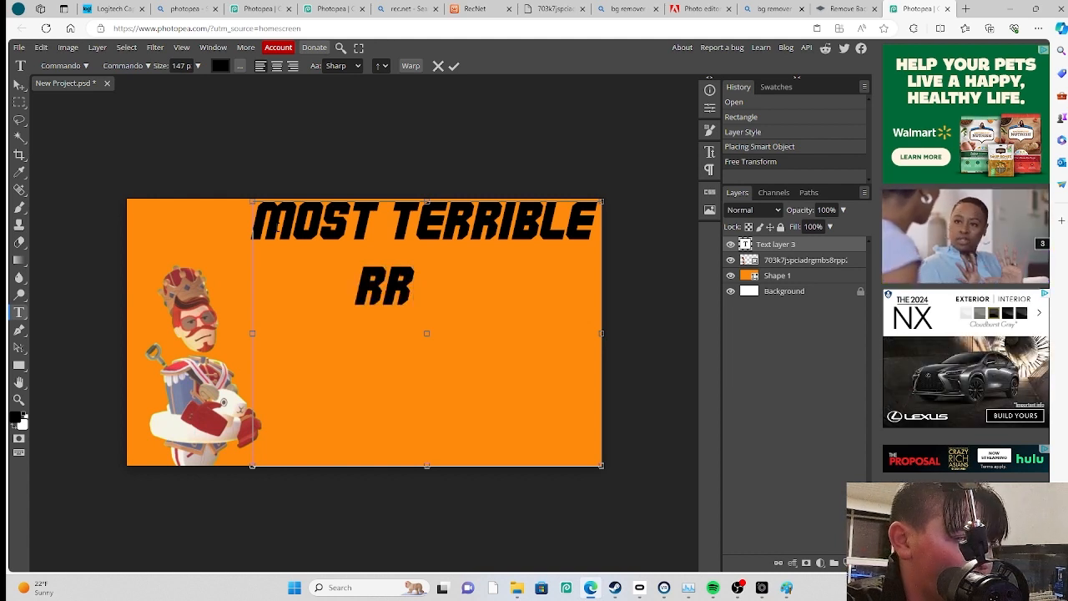
key(Return)
text(upd)
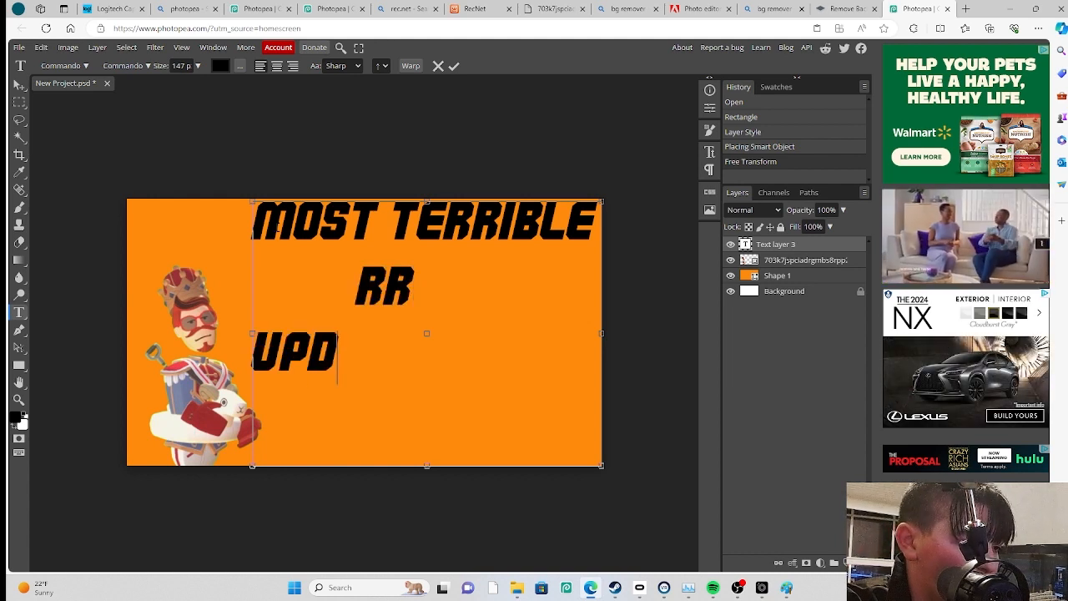
text(ates)
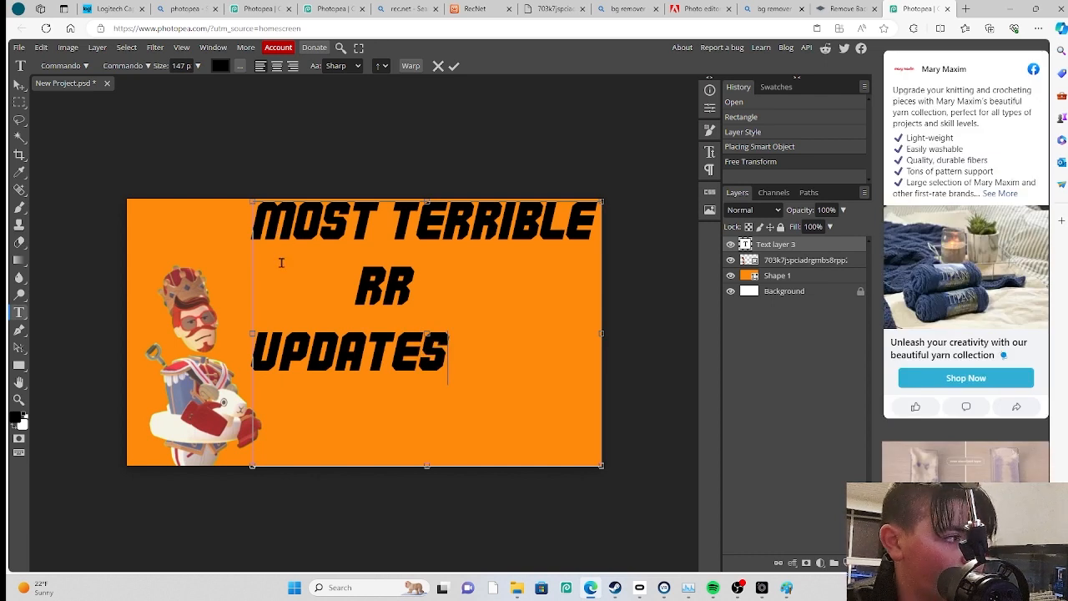
Indent the "RR" and "UPDATES" lines with leading spaces so they sit roughly centred beneath "MOST TERRIBLE"
key(Home)
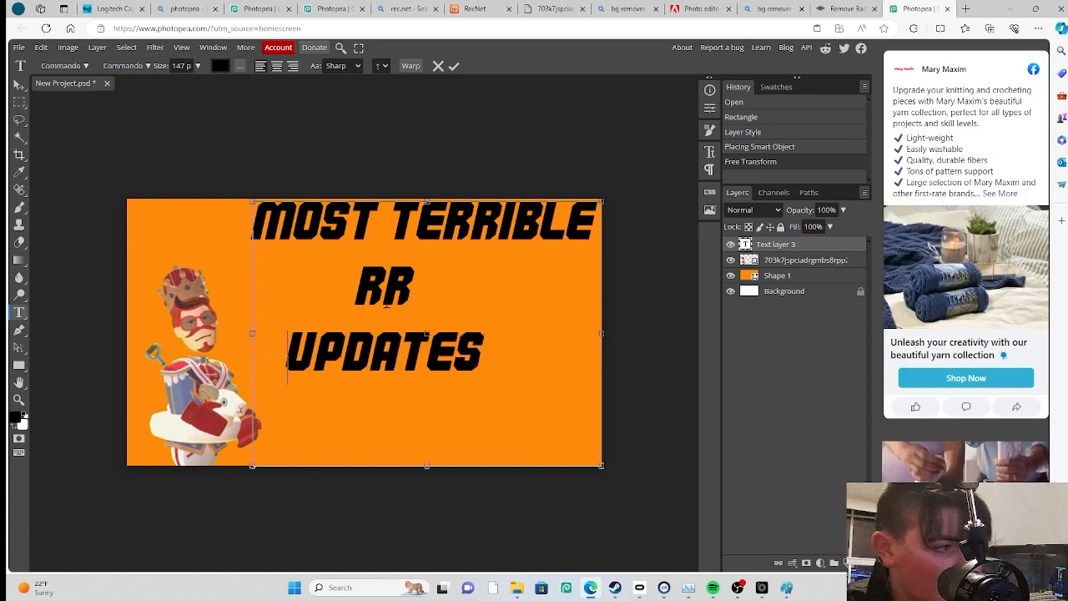
click(340, 292)
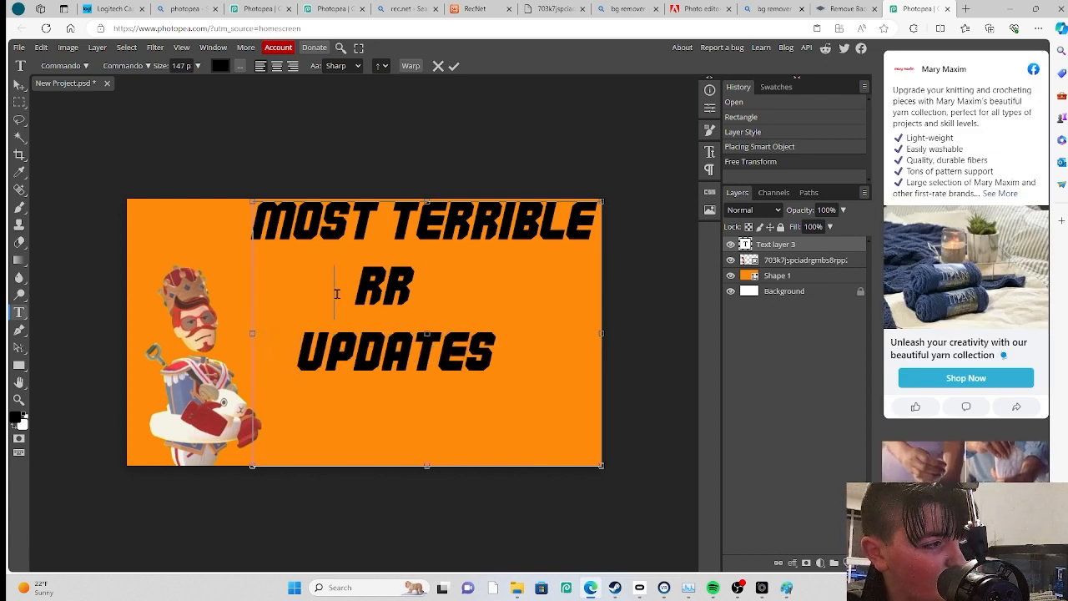
click(267, 373)
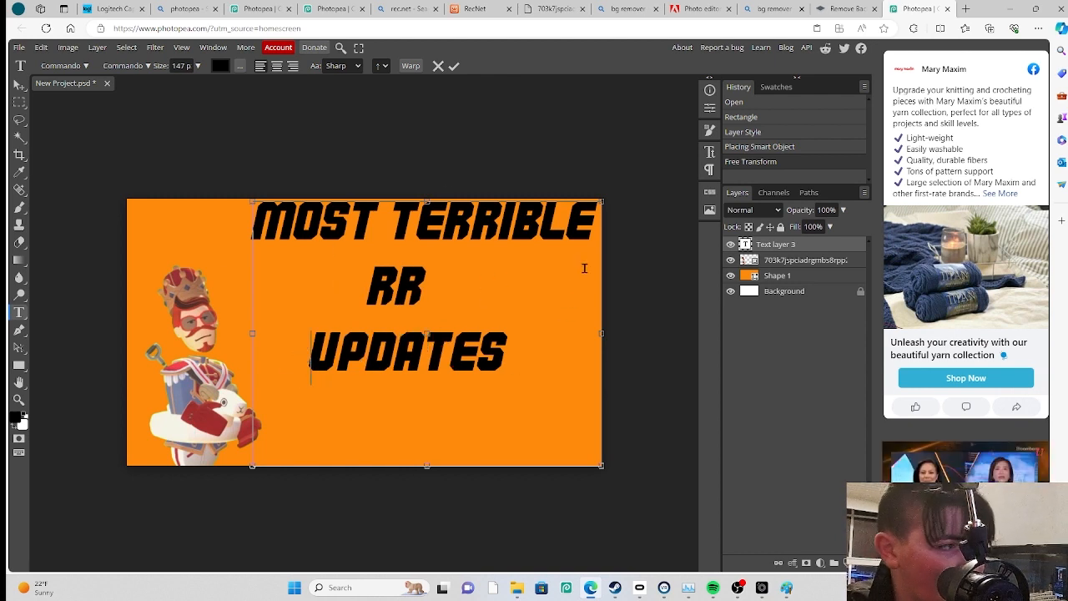
mouse_move(522, 350)
mouse_down()
mouse_move(366, 307)
mouse_move(529, 347)
mouse_up()
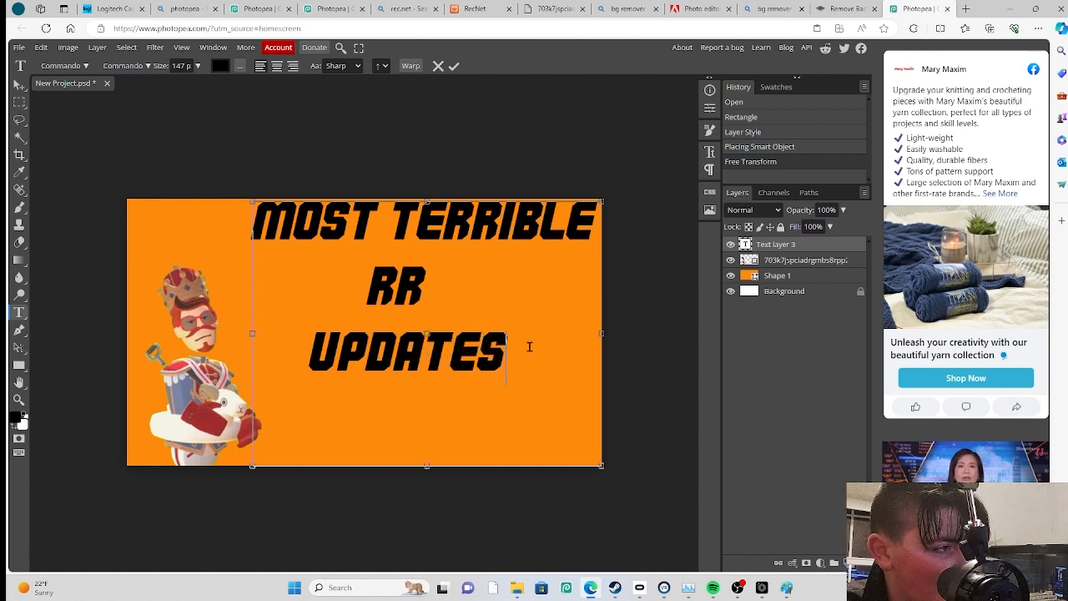
Recolor only the word "RR" in the title to pure bright red and finish editing the text
drag(433, 283, 368, 285)
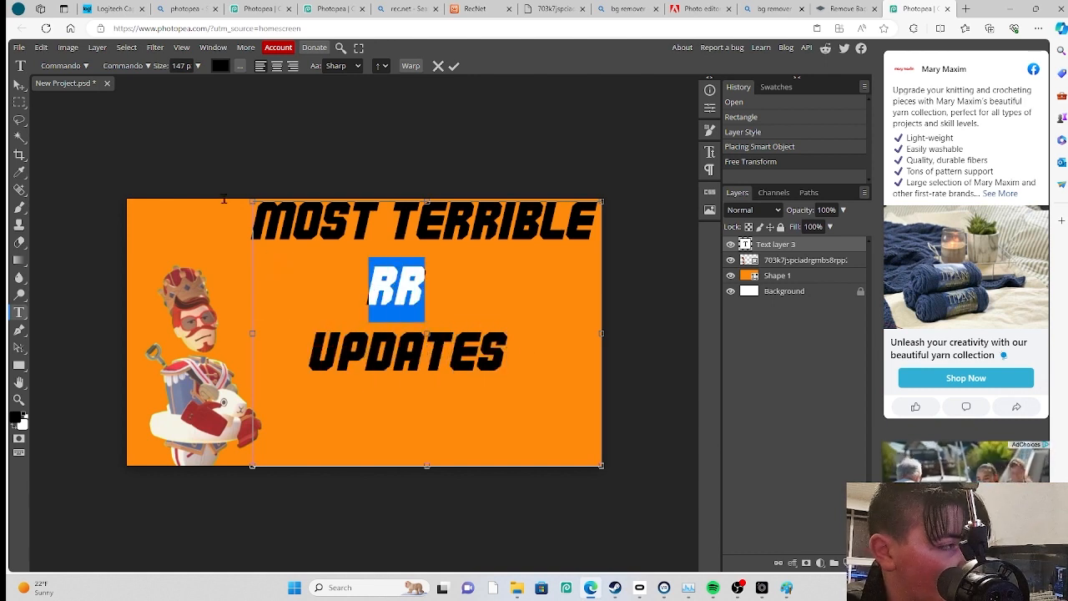
click(218, 66)
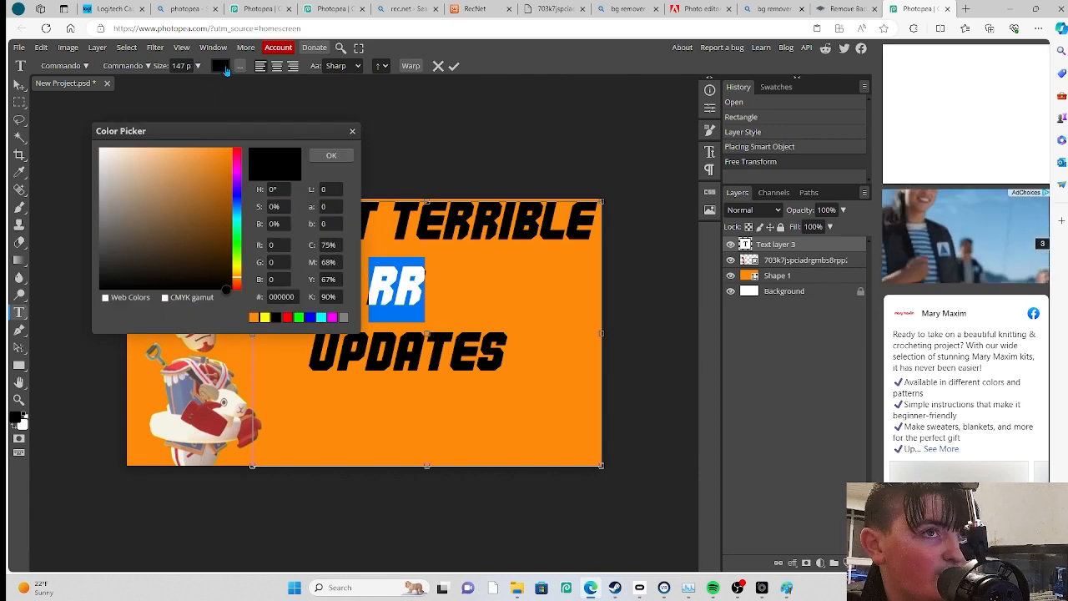
click(237, 150)
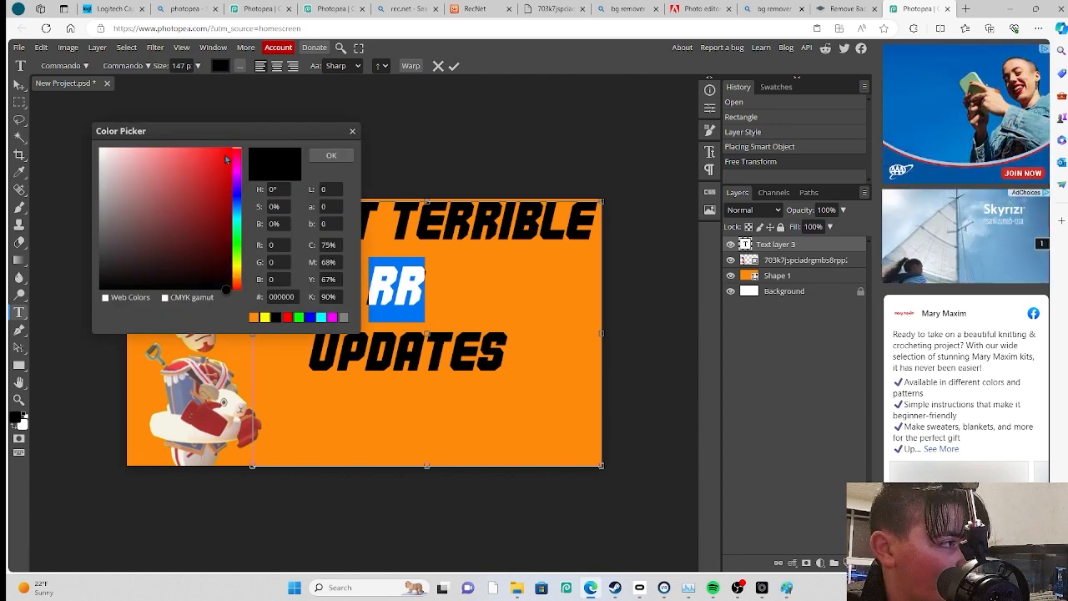
click(232, 148)
click(331, 155)
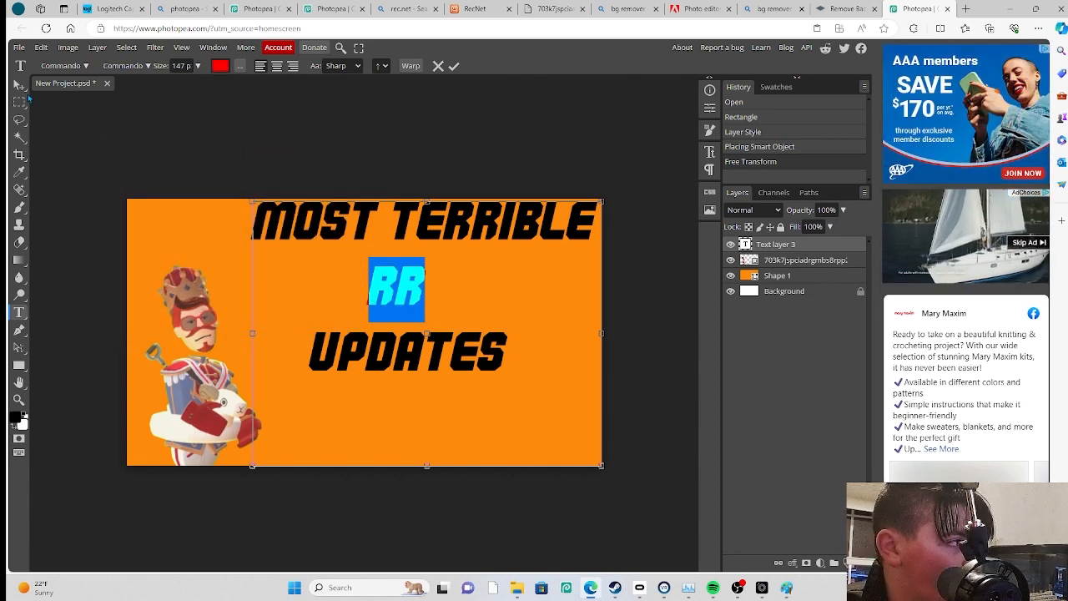
click(23, 88)
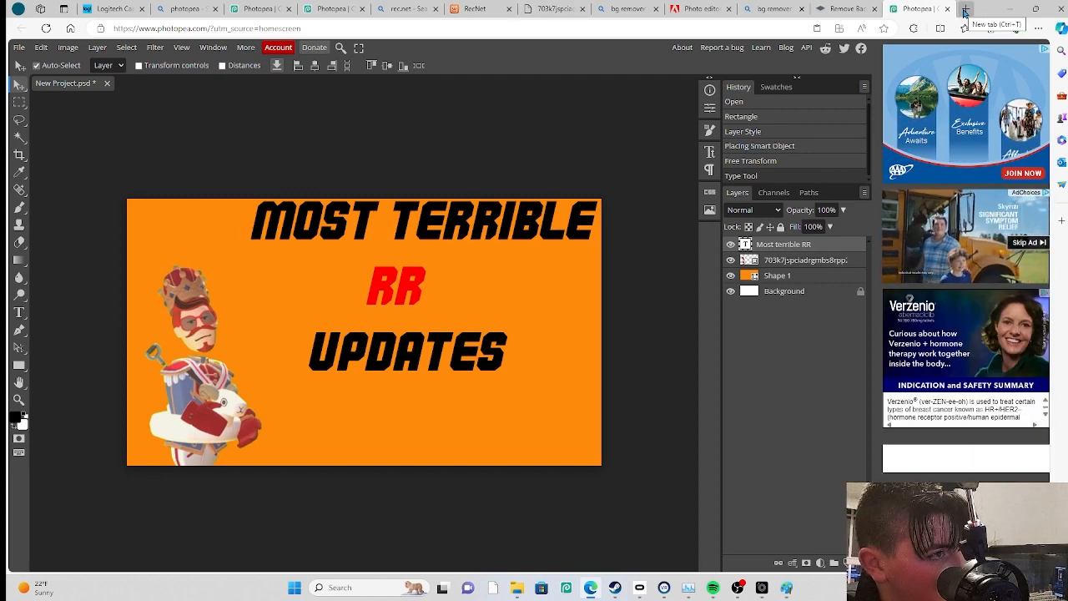
Search the web for "bows" in a new browser tab and show the image results
click(965, 10)
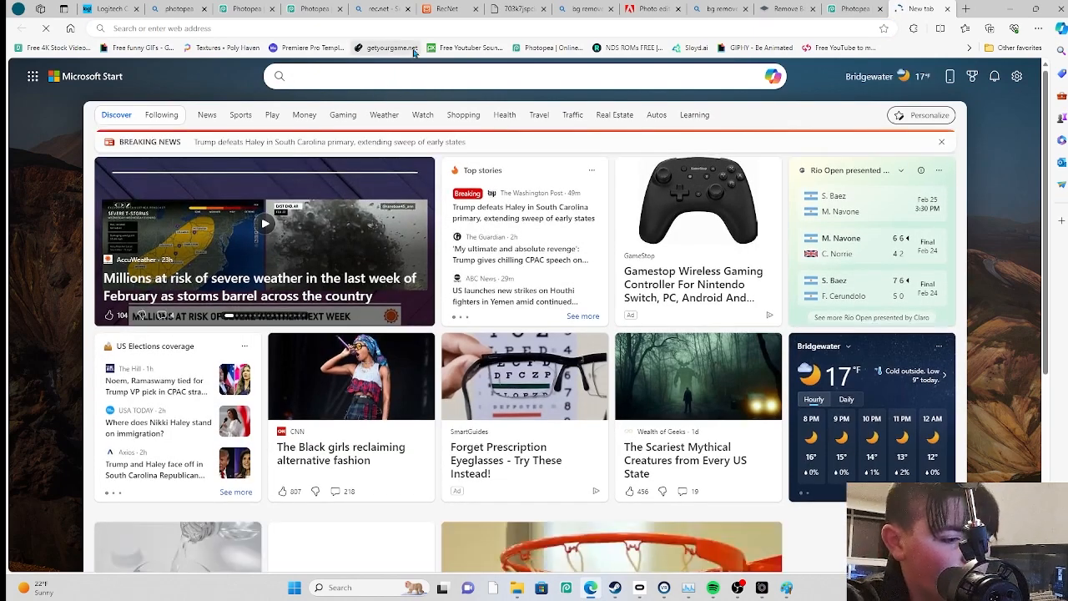
text(bows)
key(Return)
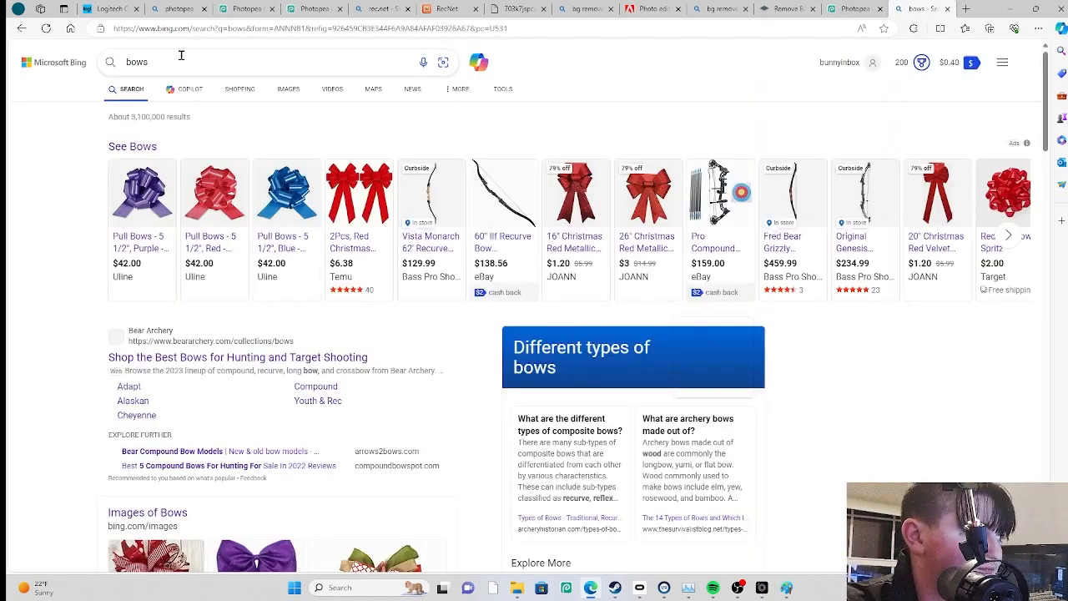
click(288, 90)
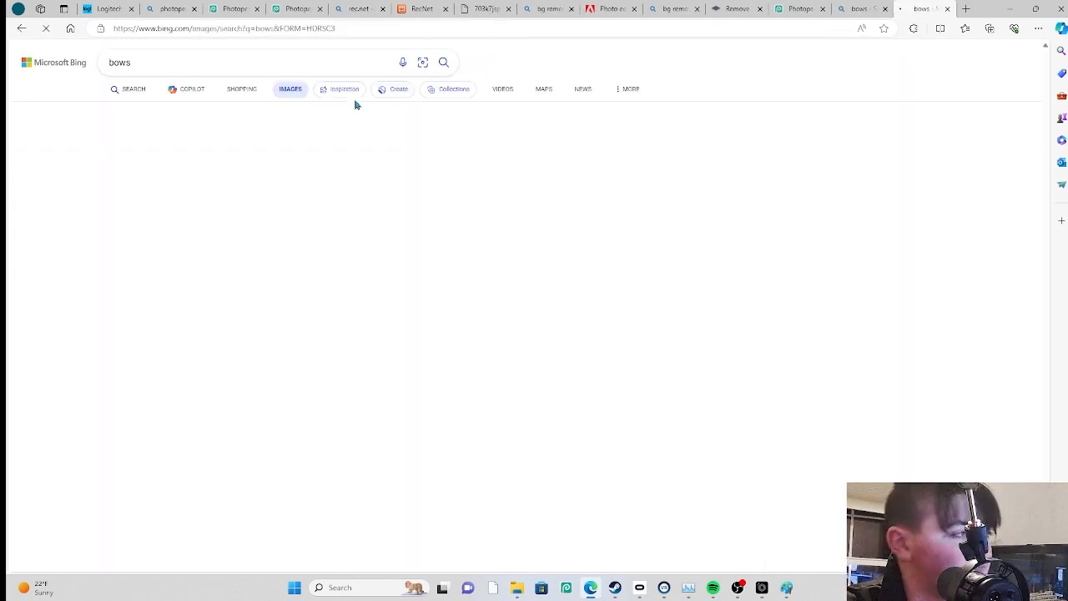
Find an archery recurve bow on a plain light background among the image results and open its preview
scroll(188, 345, down, 10)
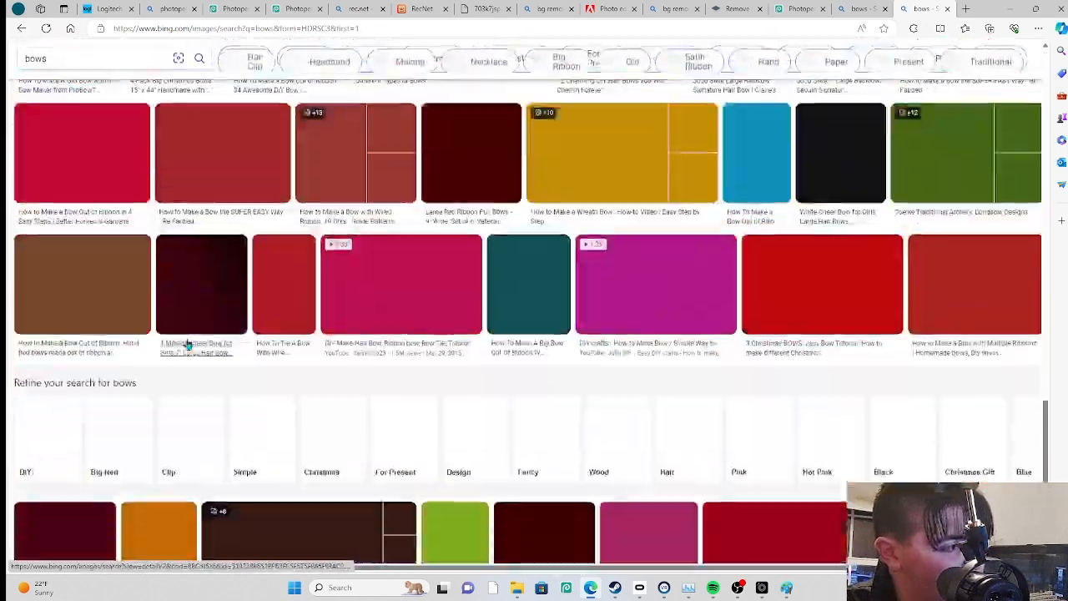
scroll(187, 345, down, 8)
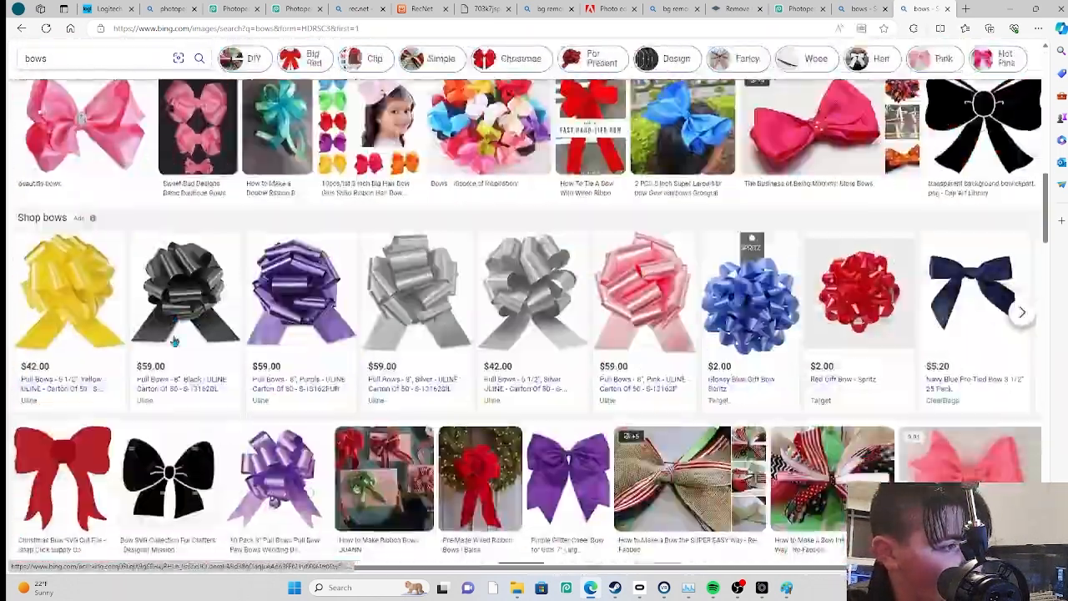
scroll(173, 340, down, 5)
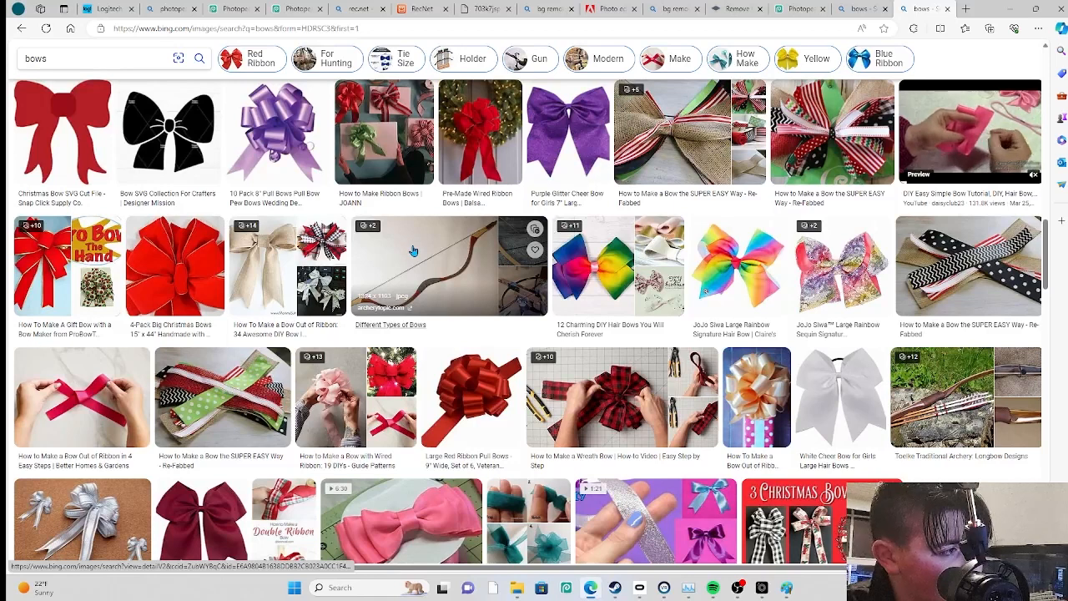
click(412, 250)
right_click(452, 240)
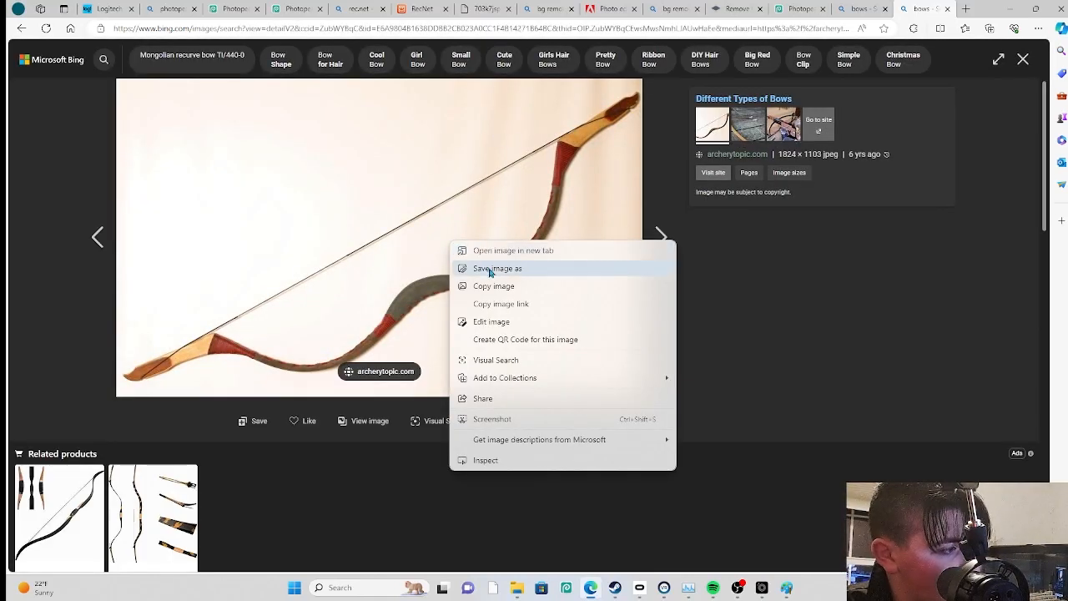
click(497, 269)
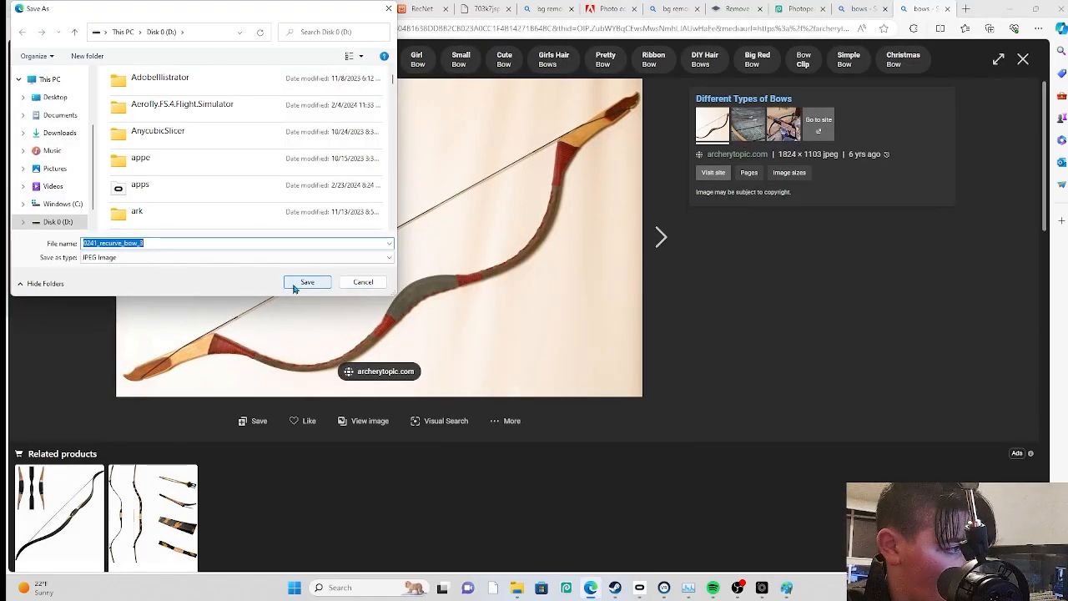
click(359, 282)
Open the recurve bow image full size in its own tab and save it as the JPEG 0241_recurve_bow_3 on Disk 0 (D:)
right_click(374, 286)
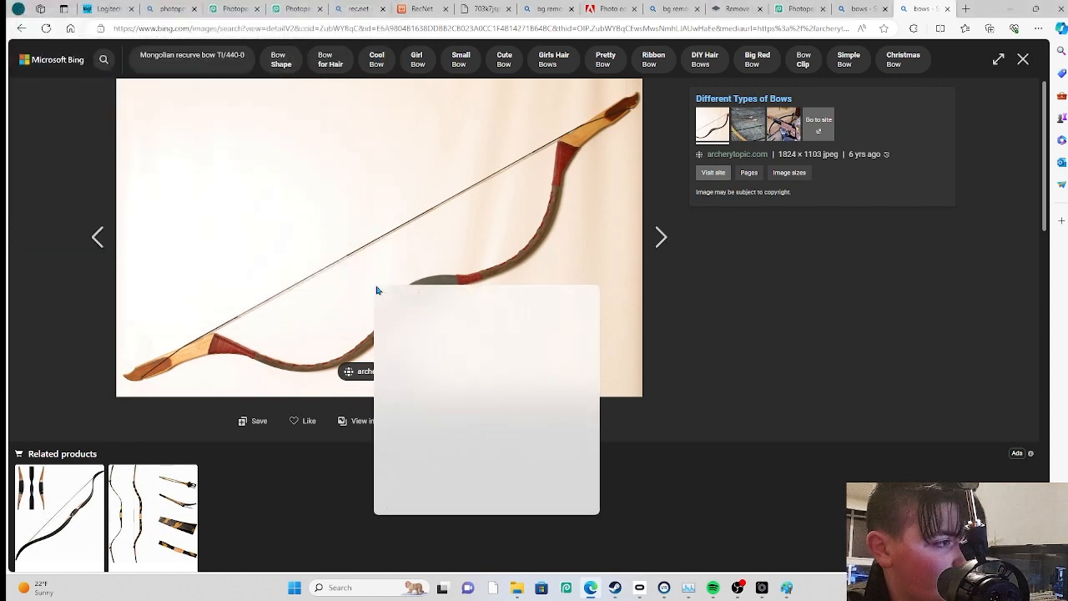
click(401, 297)
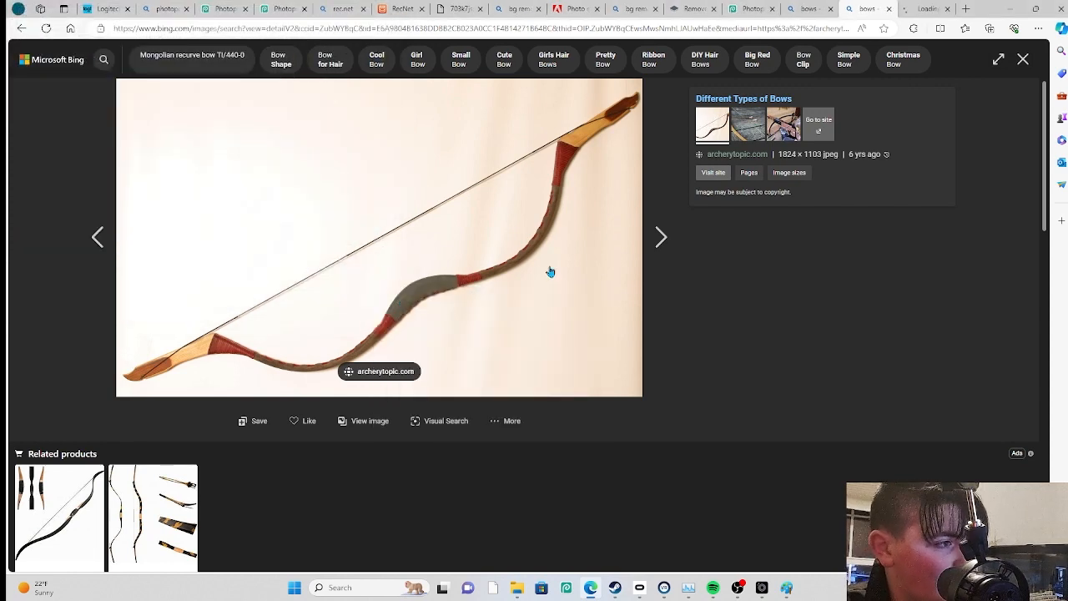
click(924, 8)
right_click(437, 377)
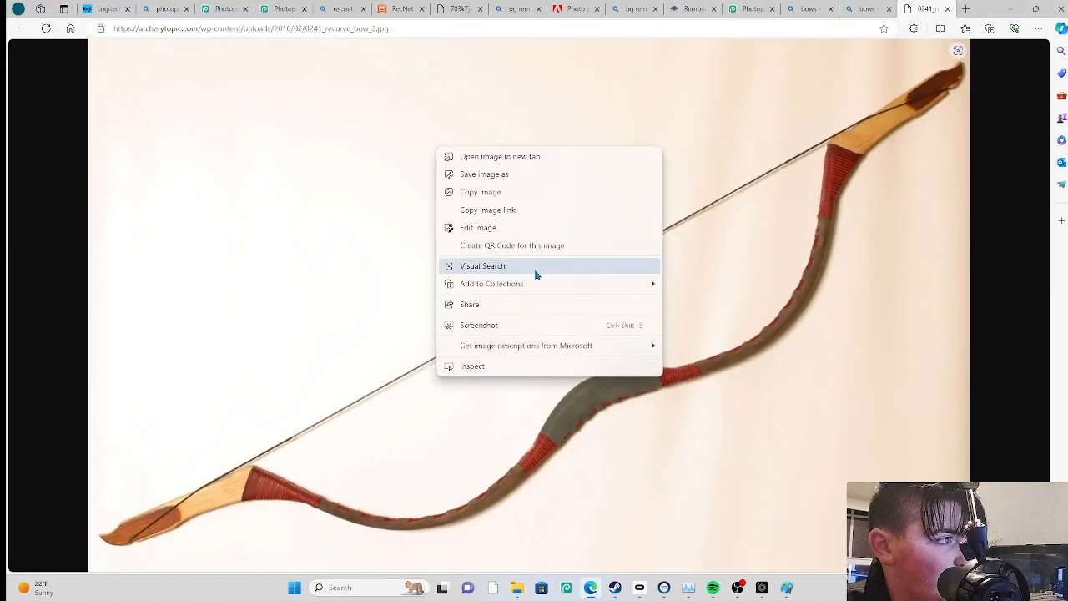
click(501, 176)
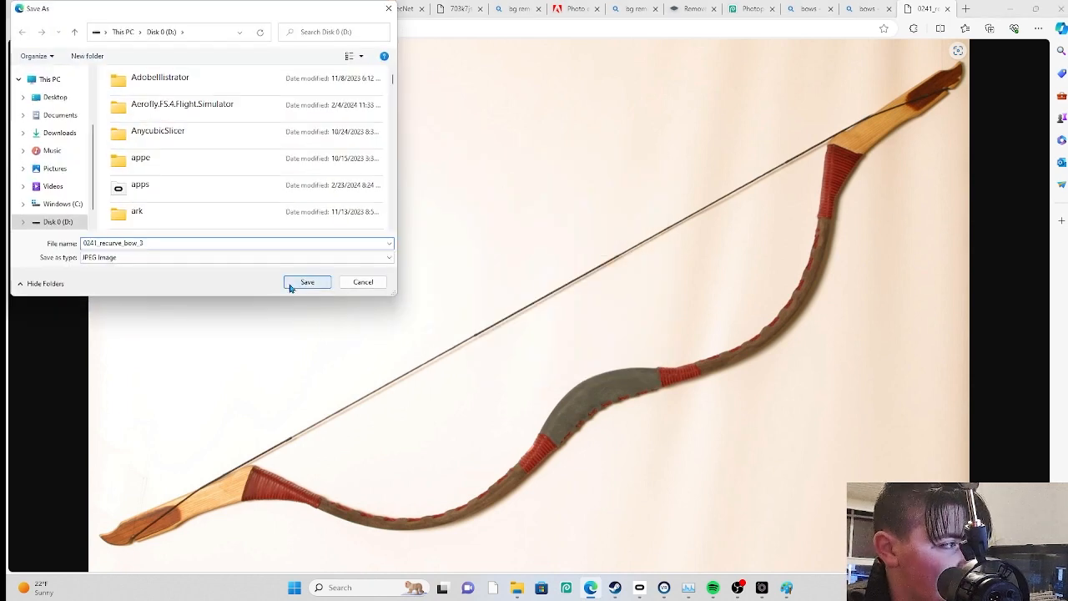
click(300, 282)
Switch to remove.bg, upload the downloaded 0241_recurve_bow_3.jpg to remove its background, and download the 642 × 388 px result
click(684, 9)
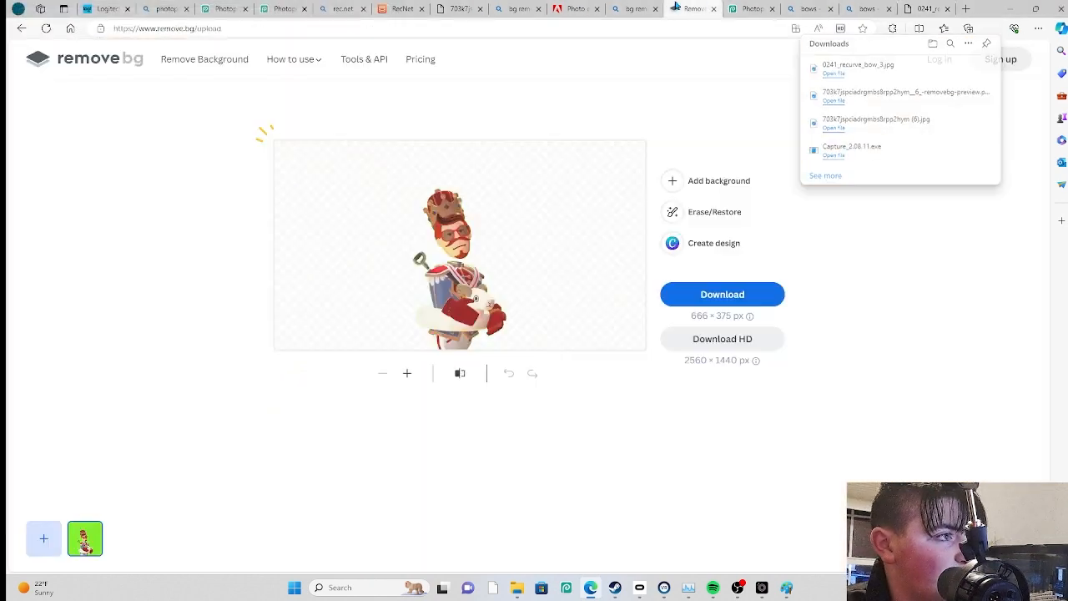
click(1038, 29)
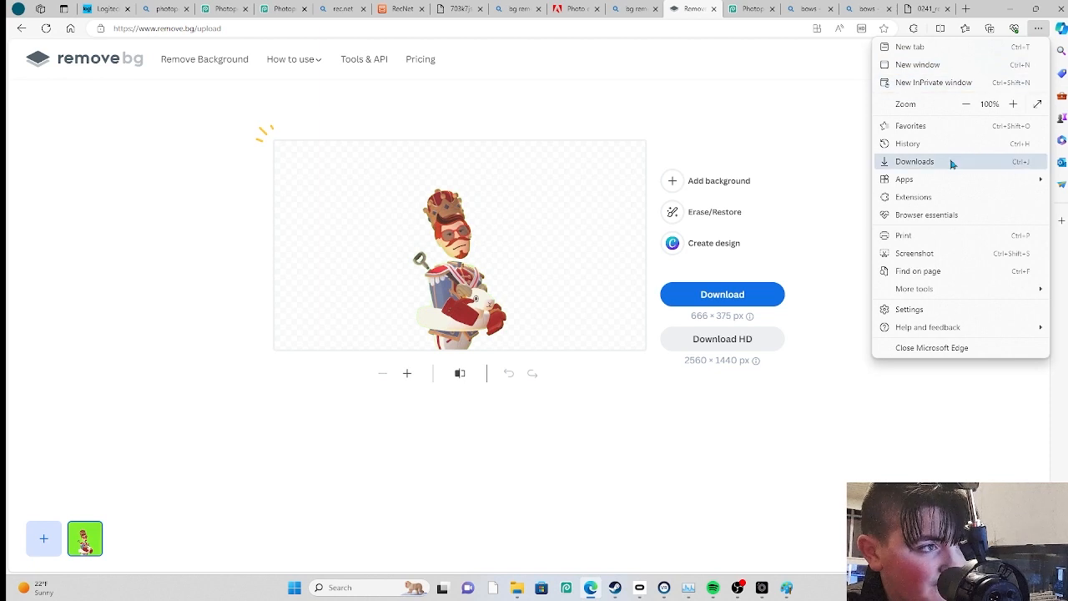
click(915, 161)
drag(834, 72, 487, 267)
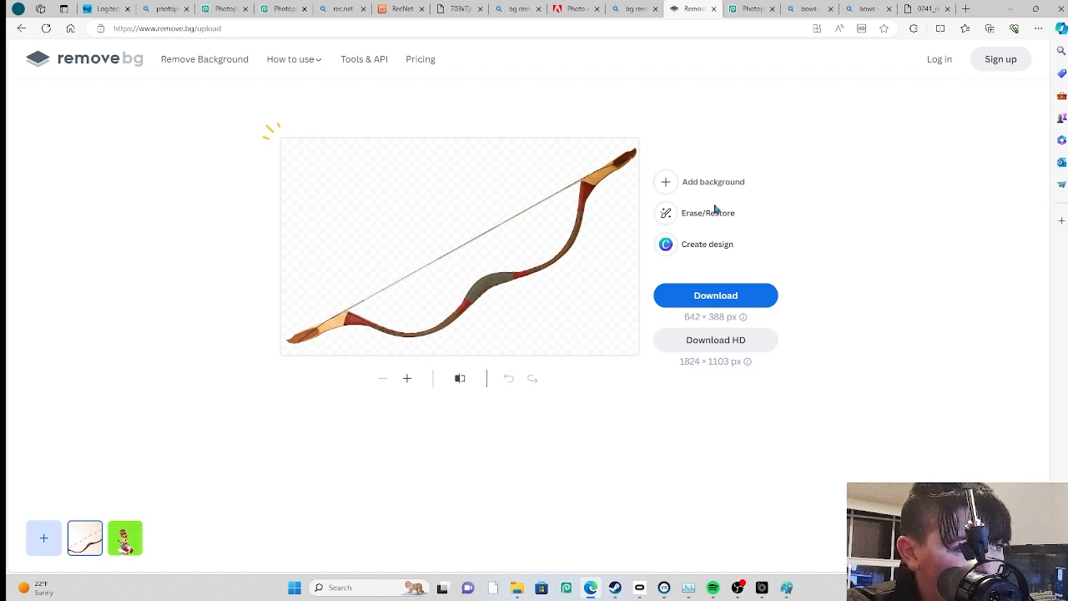
click(715, 296)
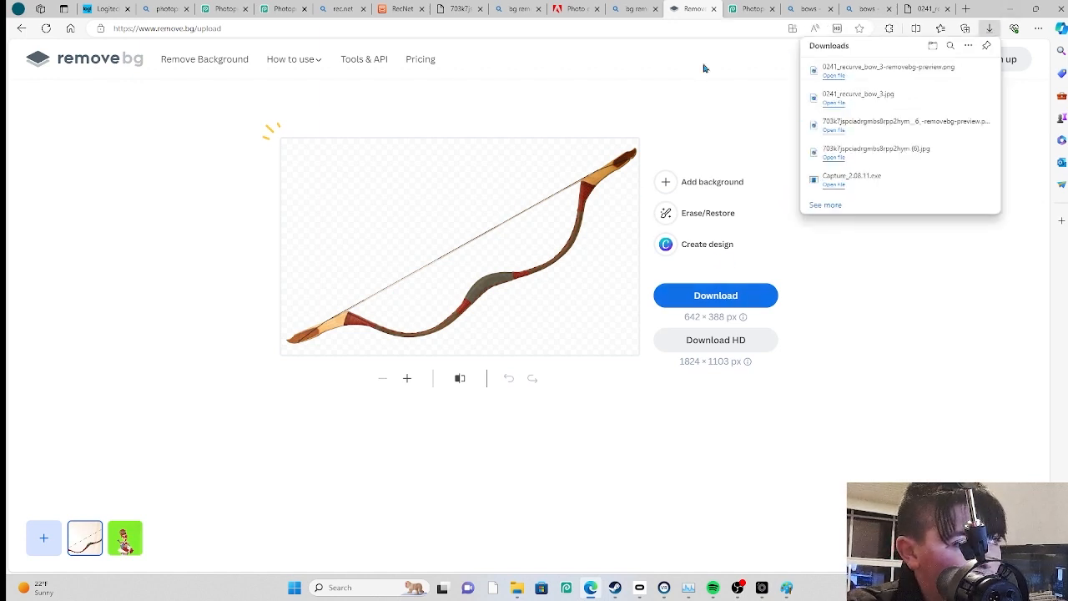
Switch to the Photopea thumbnail project and place the downloaded 0241_recurve_bow_3-removebg-preview.png on the canvas
click(956, 72)
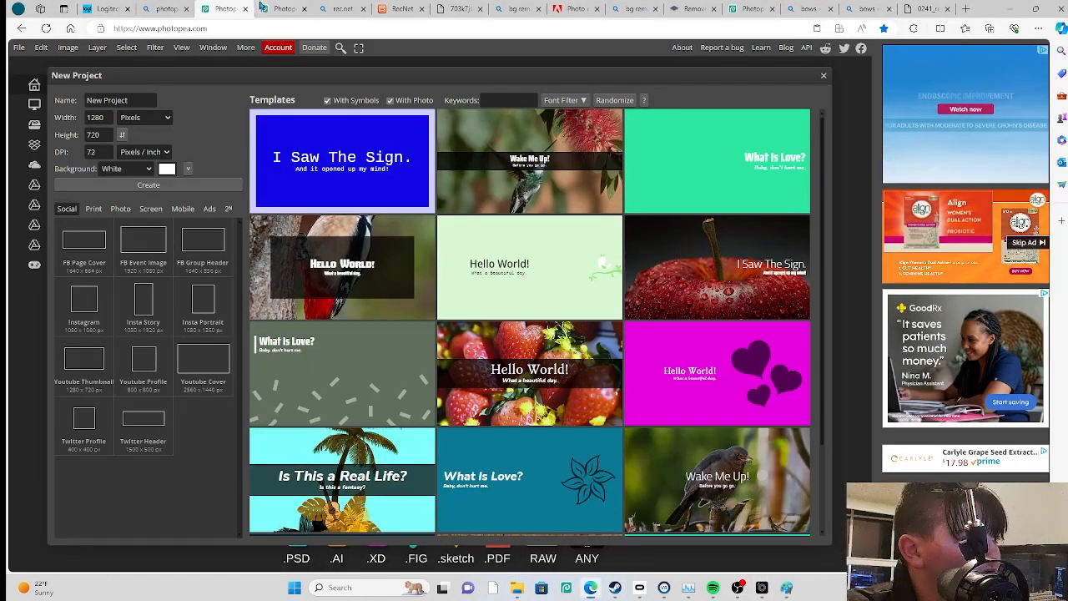
click(238, 10)
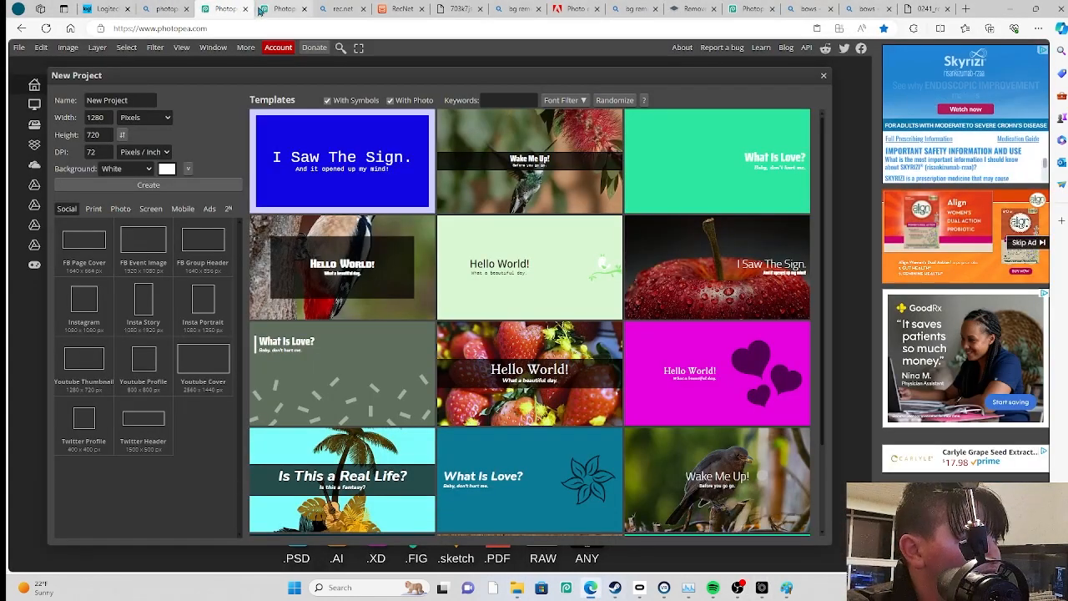
click(259, 10)
click(221, 8)
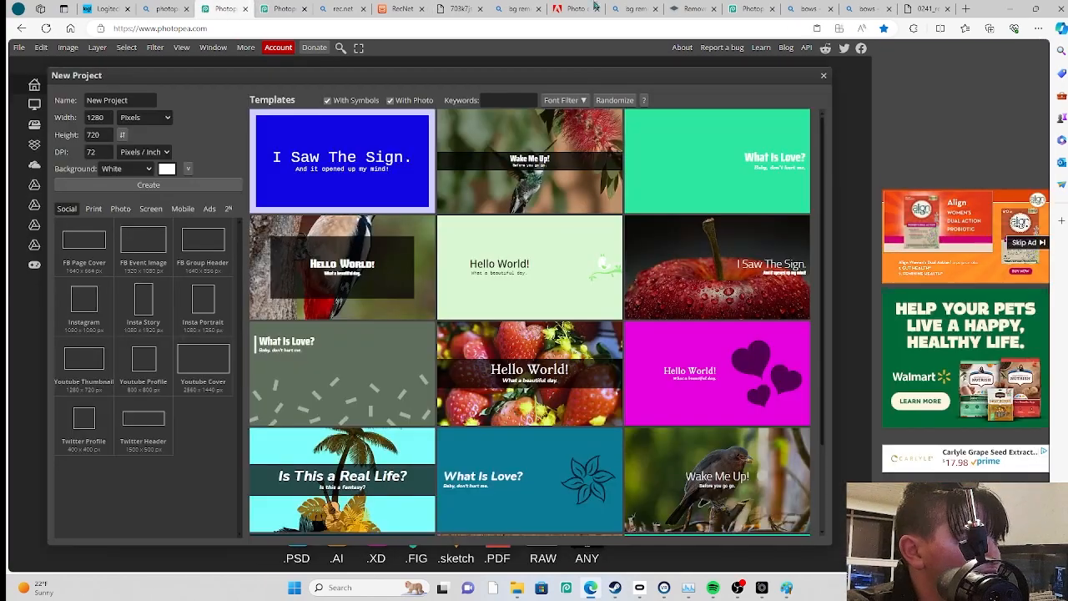
click(731, 7)
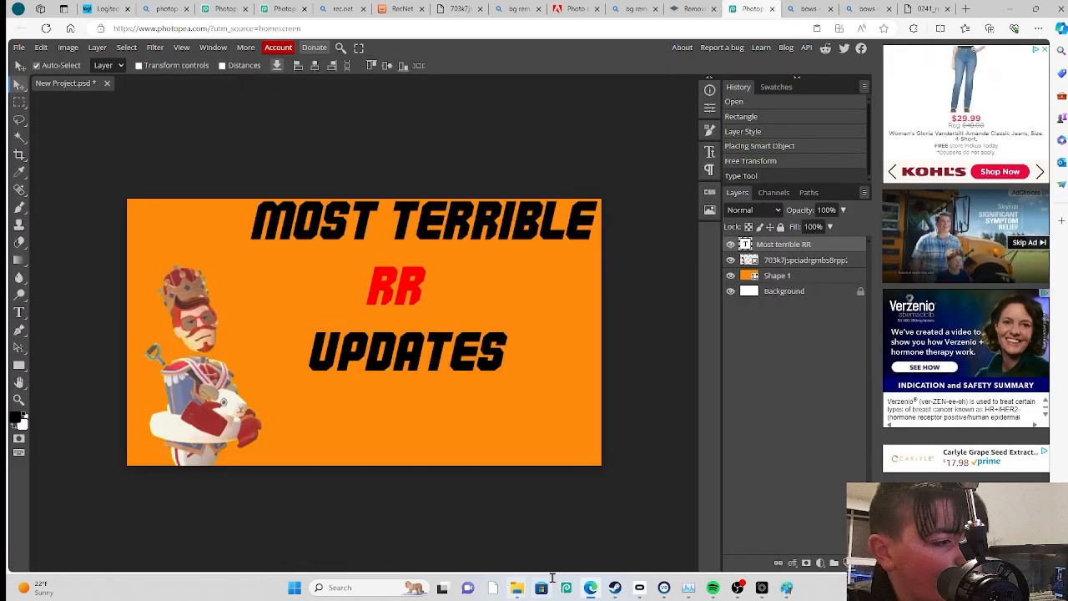
click(1039, 28)
click(908, 164)
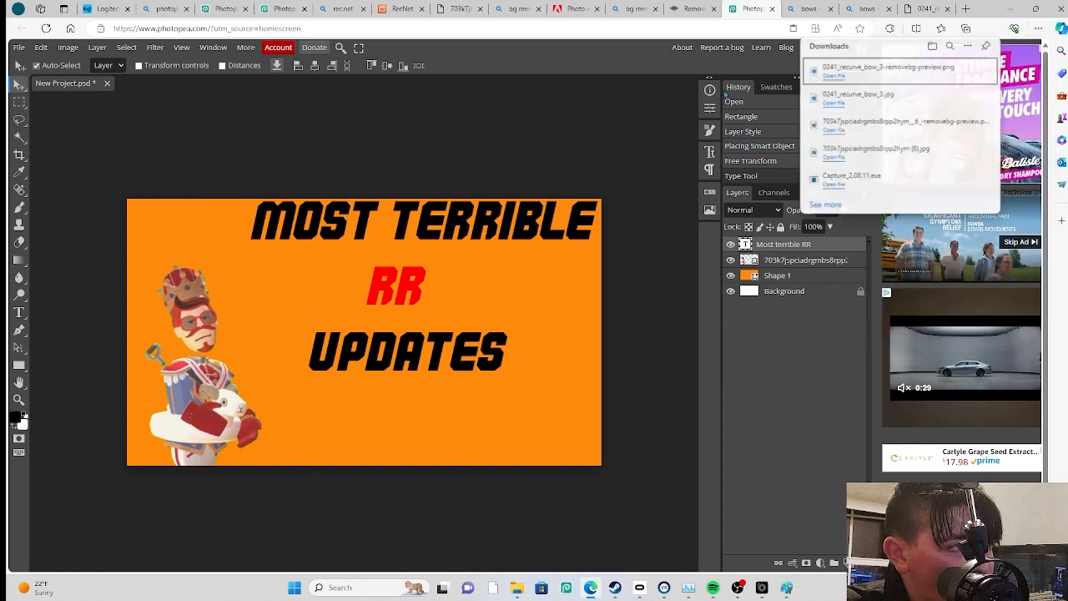
drag(885, 69, 399, 408)
Scale the bow to about 55% and position it below "UPDATES" near the canvas's lower-right corner
drag(536, 309, 424, 381)
drag(392, 428, 515, 424)
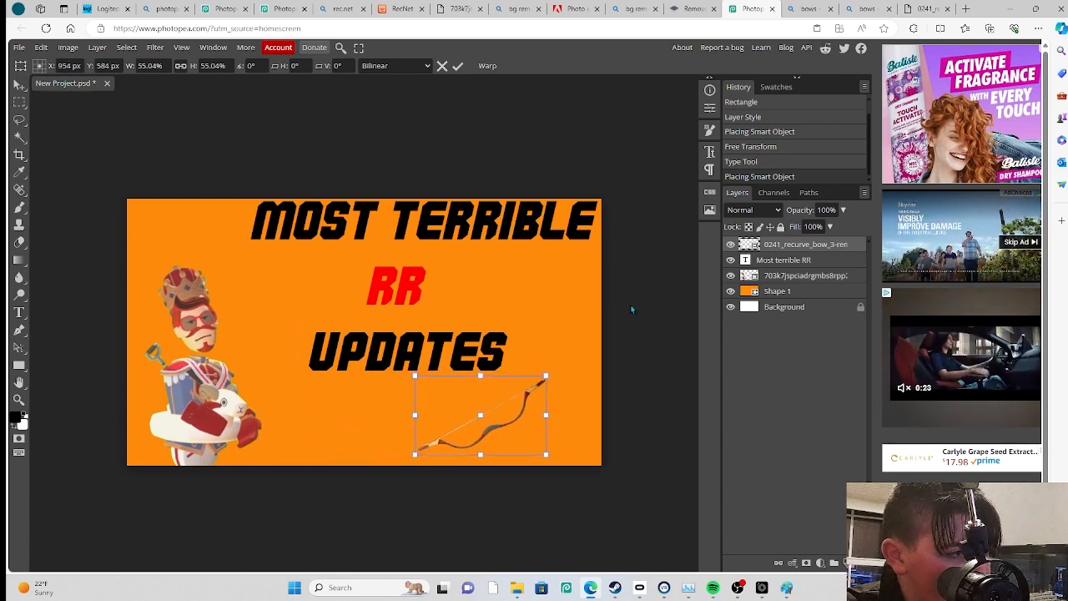
click(19, 84)
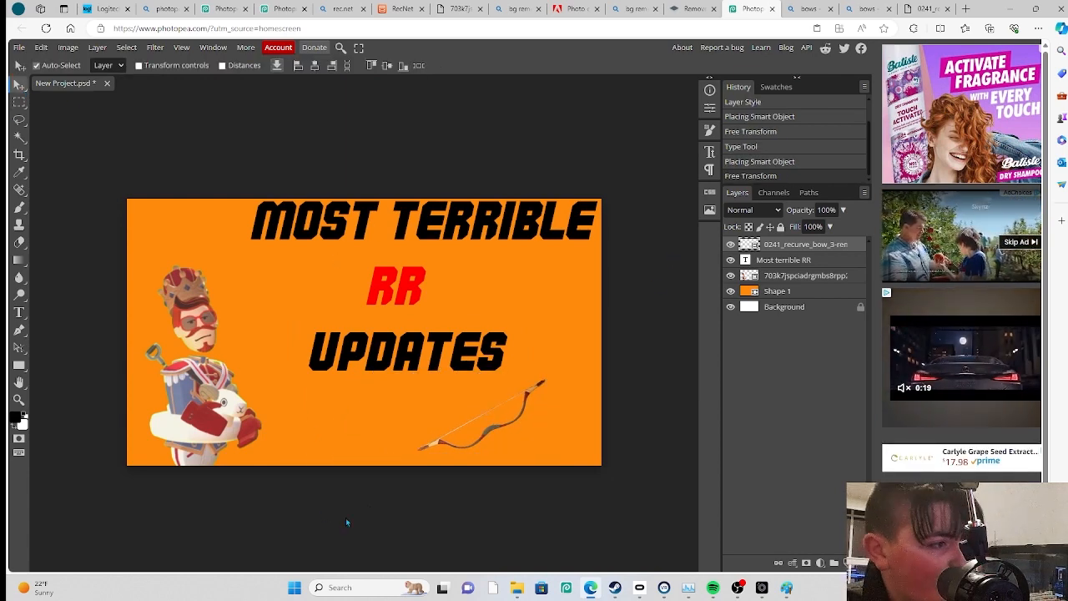
click(490, 430)
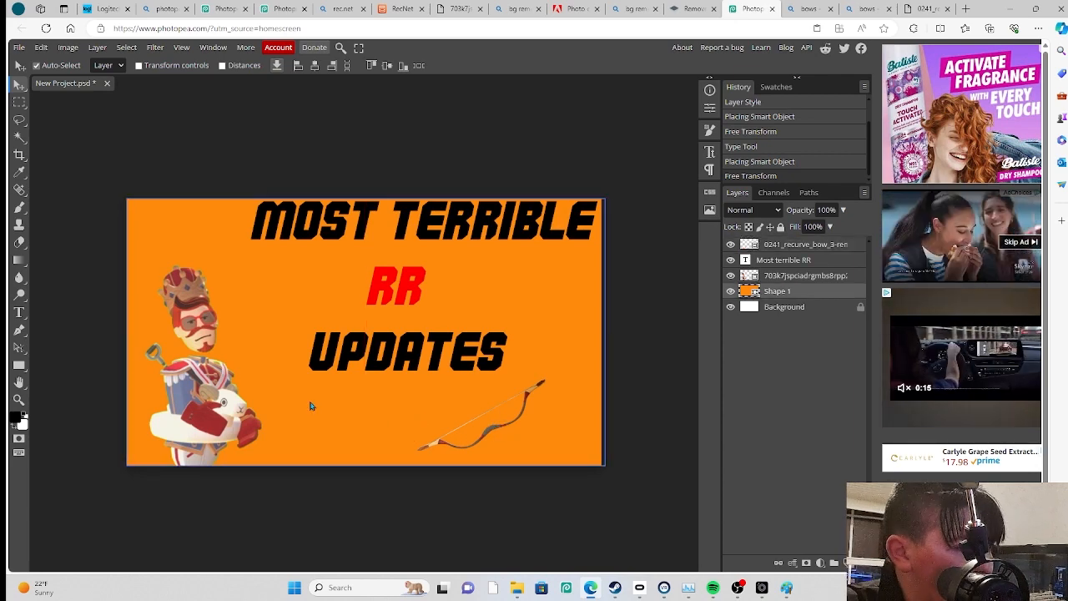
Add a 61 px text reading "Doubleshot gone" over the bow's lower-right side and enlarge its text box
click(20, 313)
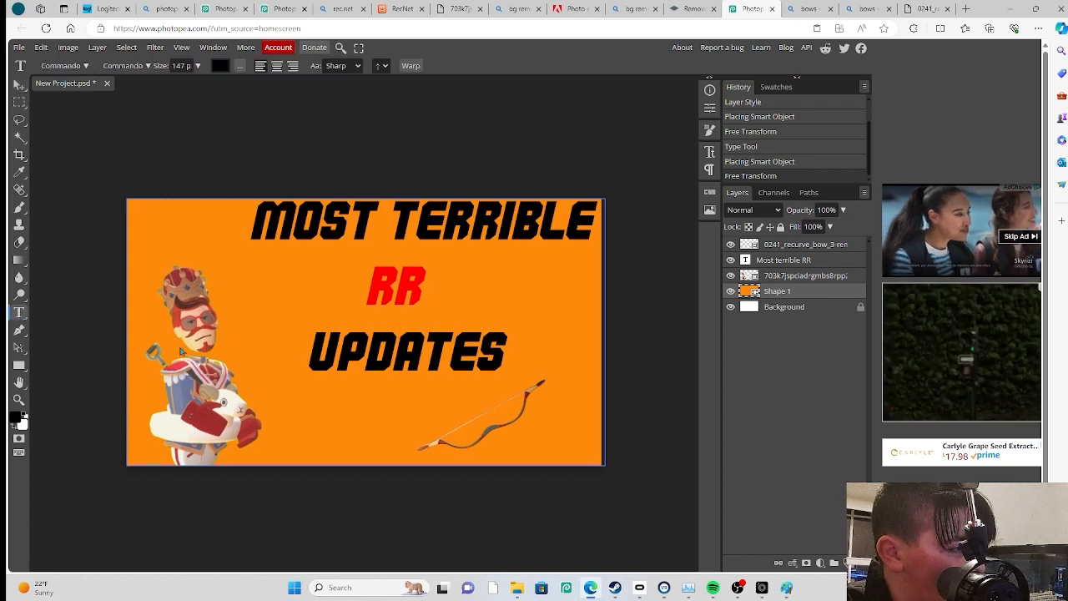
drag(505, 428, 588, 451)
click(198, 67)
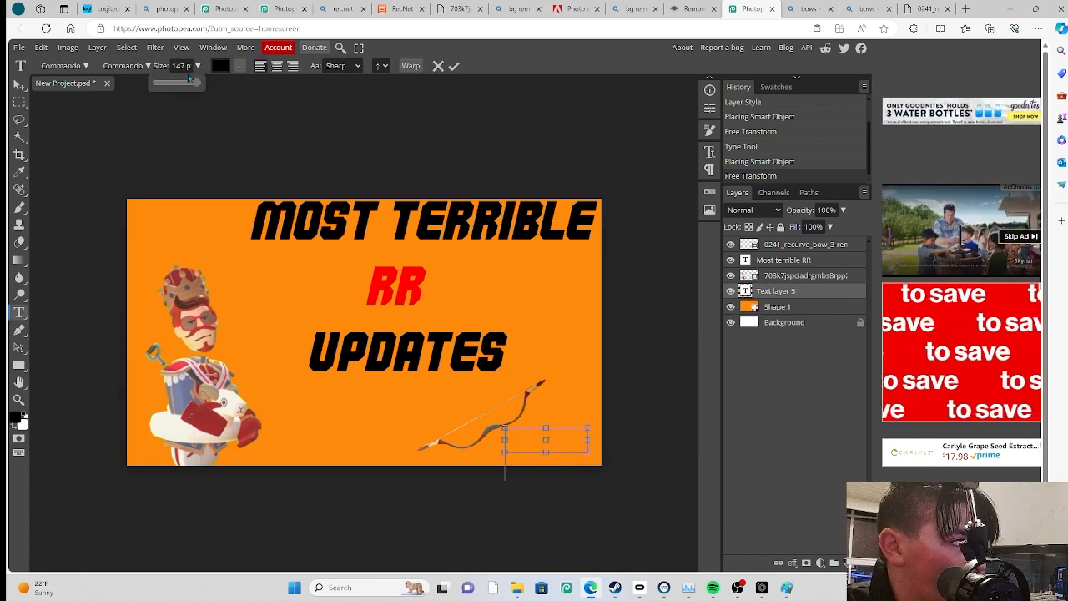
mouse_move(192, 83)
mouse_down()
mouse_move(176, 85)
mouse_move(186, 91)
mouse_up()
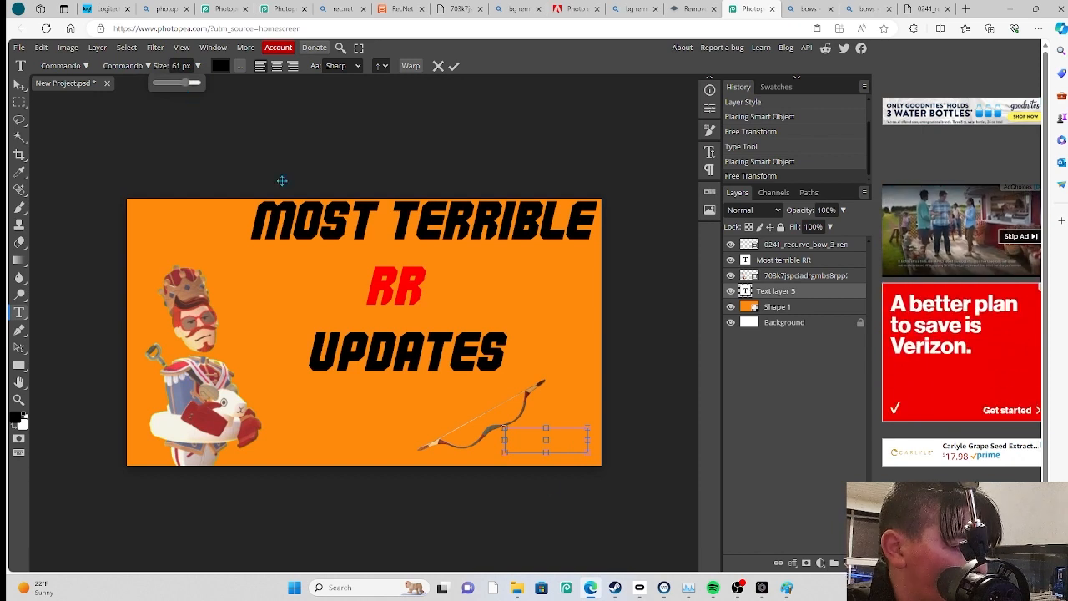
text(FGR)
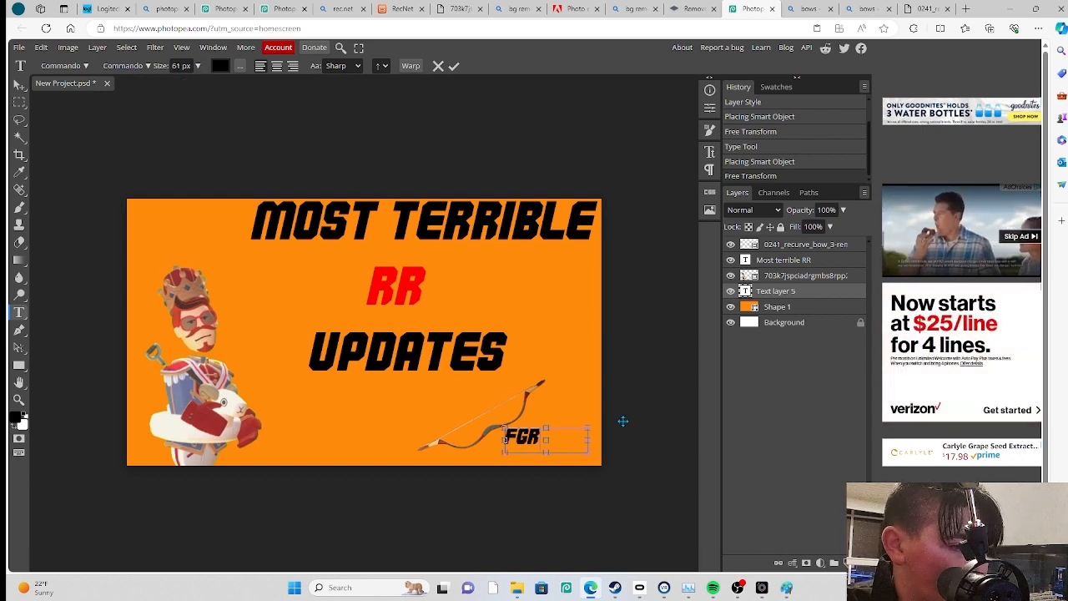
key(BackSpace)
key(BackSpace)
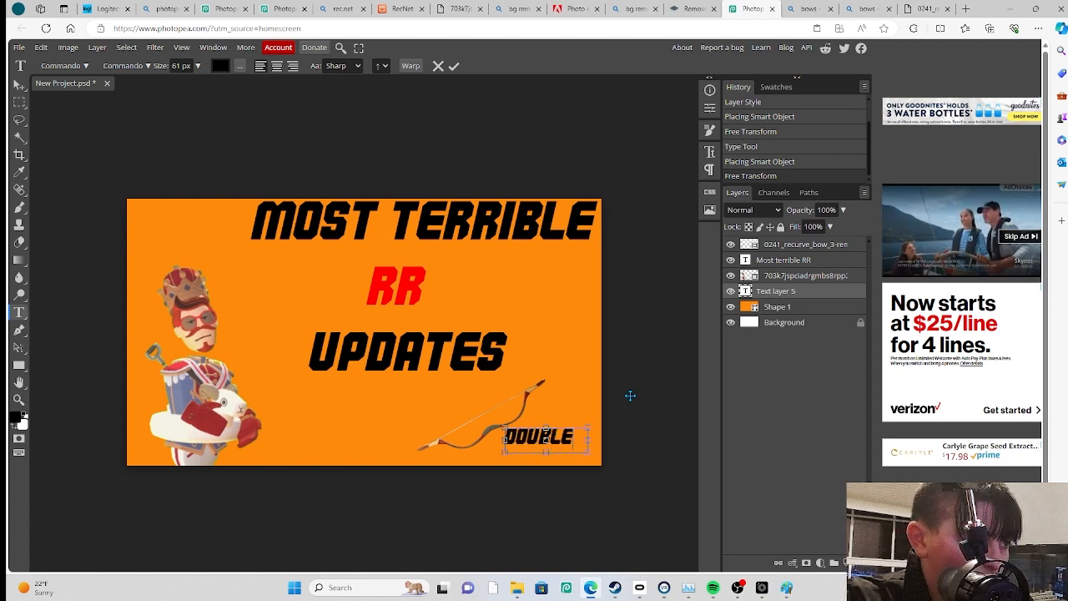
drag(589, 451, 686, 511)
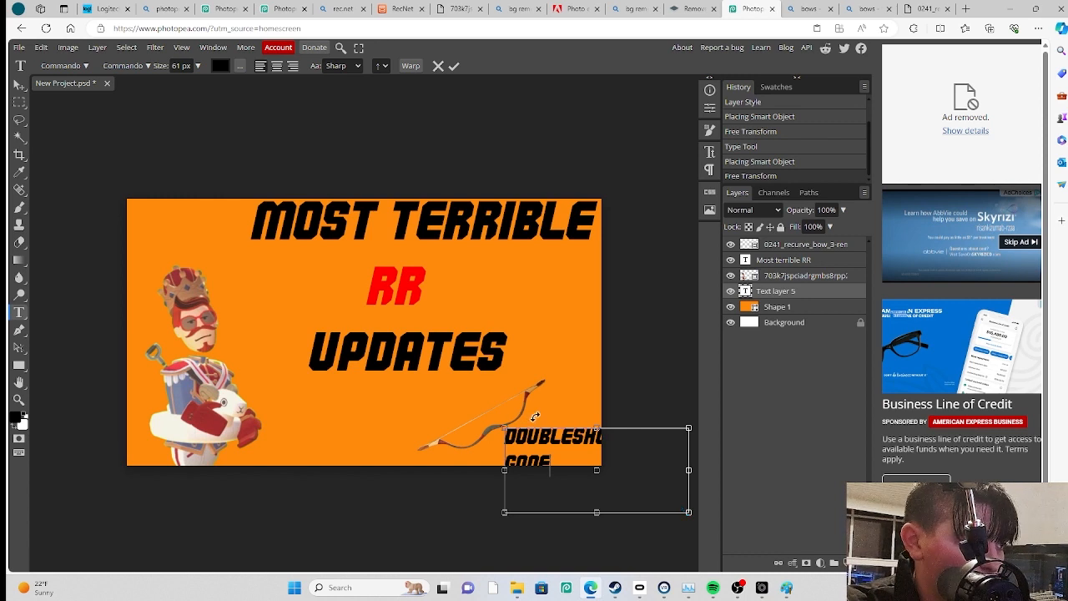
Correct the small caption to "Double shot gone" and place it below "UPDATES", beside the bow's lower end
drag(542, 405, 401, 377)
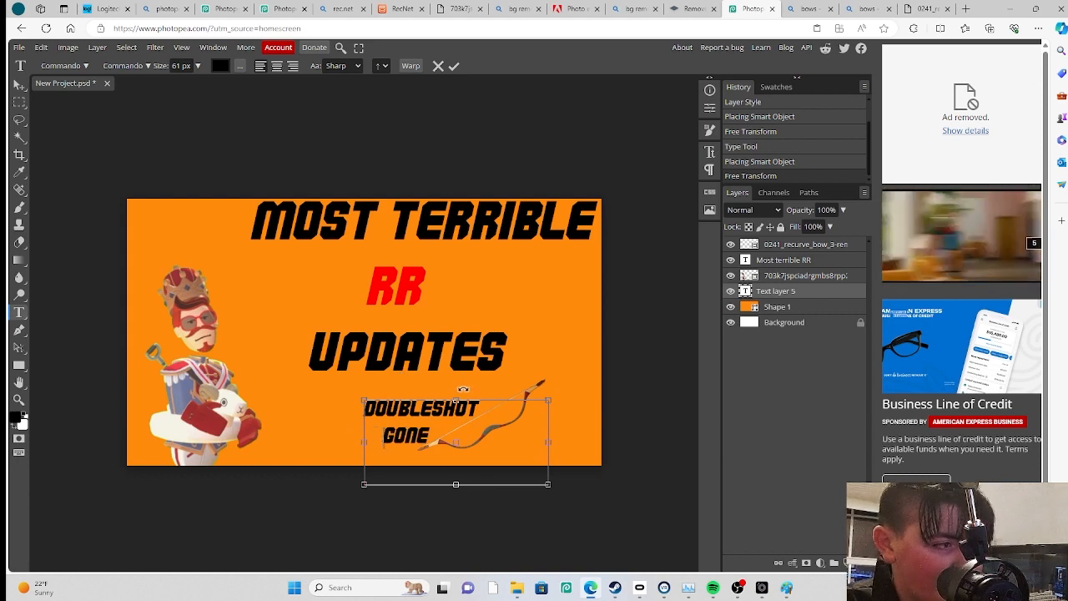
click(434, 411)
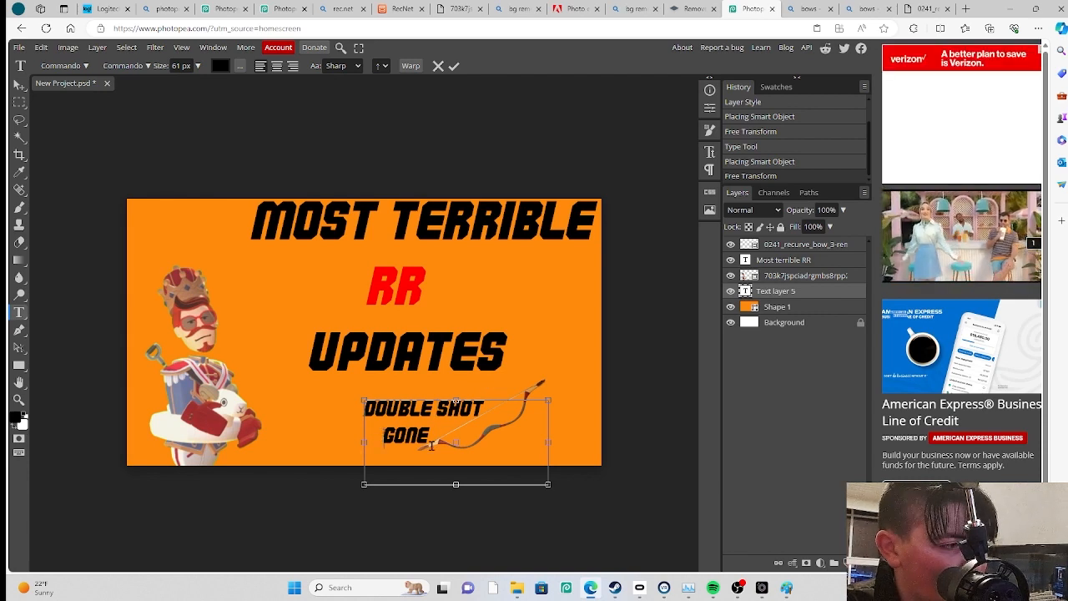
drag(468, 379, 431, 401)
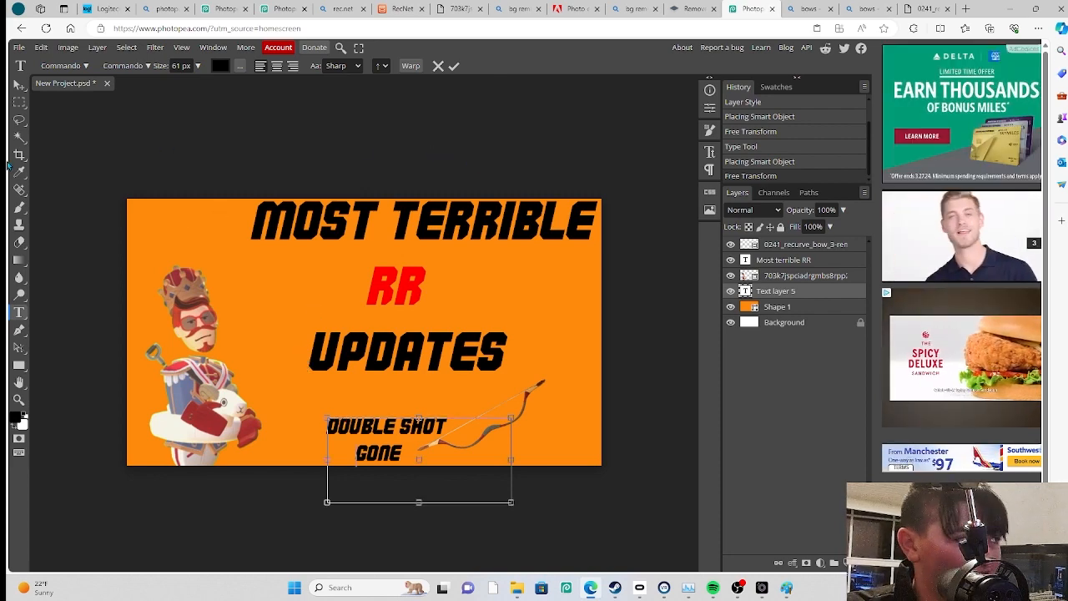
click(20, 84)
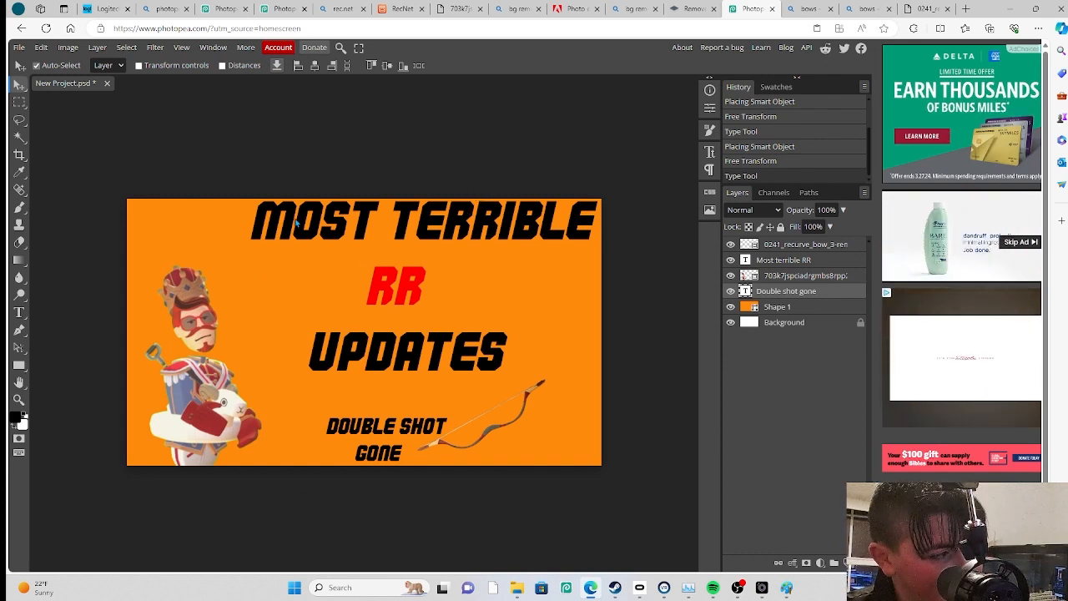
Add a Satin effect to the Rec Room character layer with a distance of 5 px and a size of 200 px
click(793, 275)
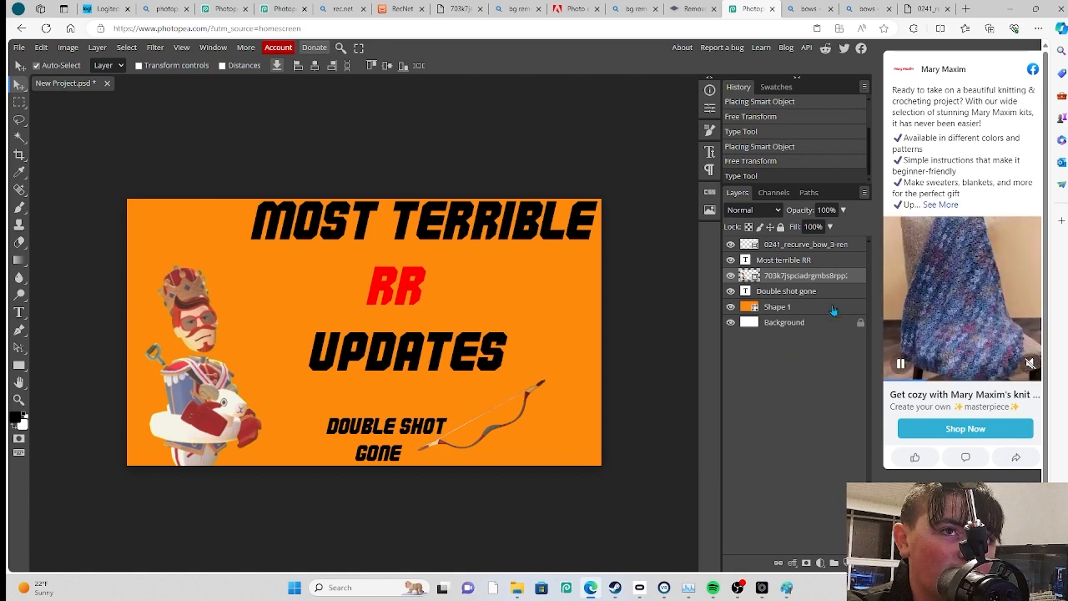
right_click(789, 281)
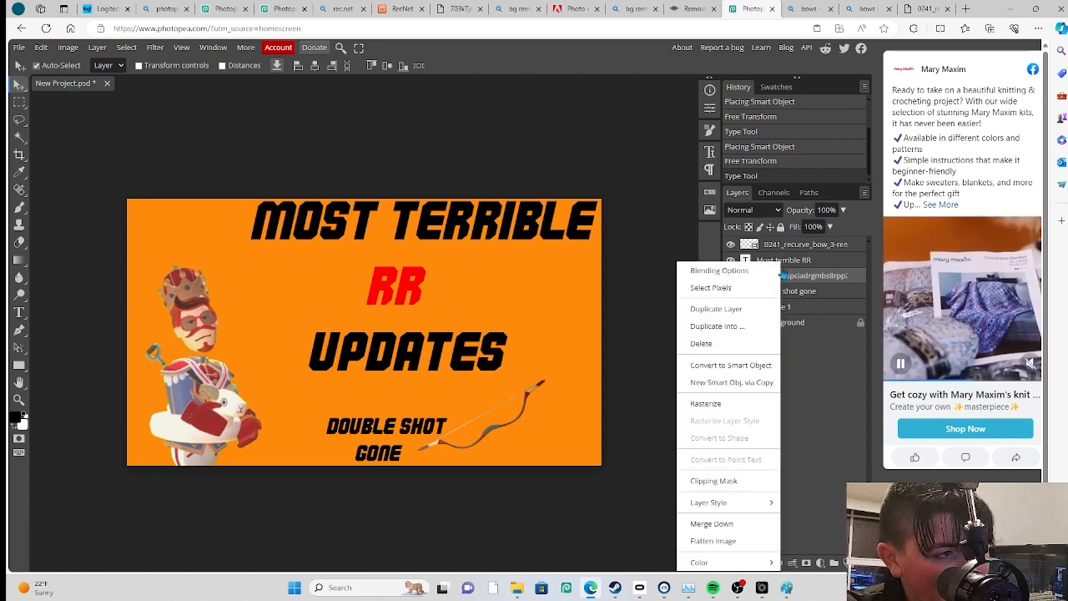
click(751, 269)
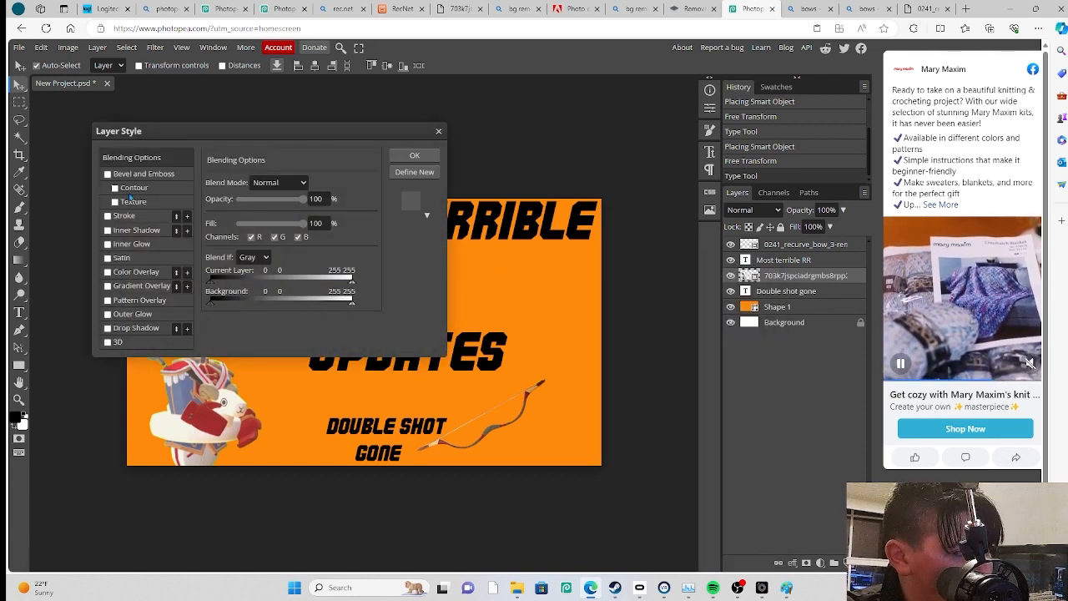
drag(196, 131, 546, 121)
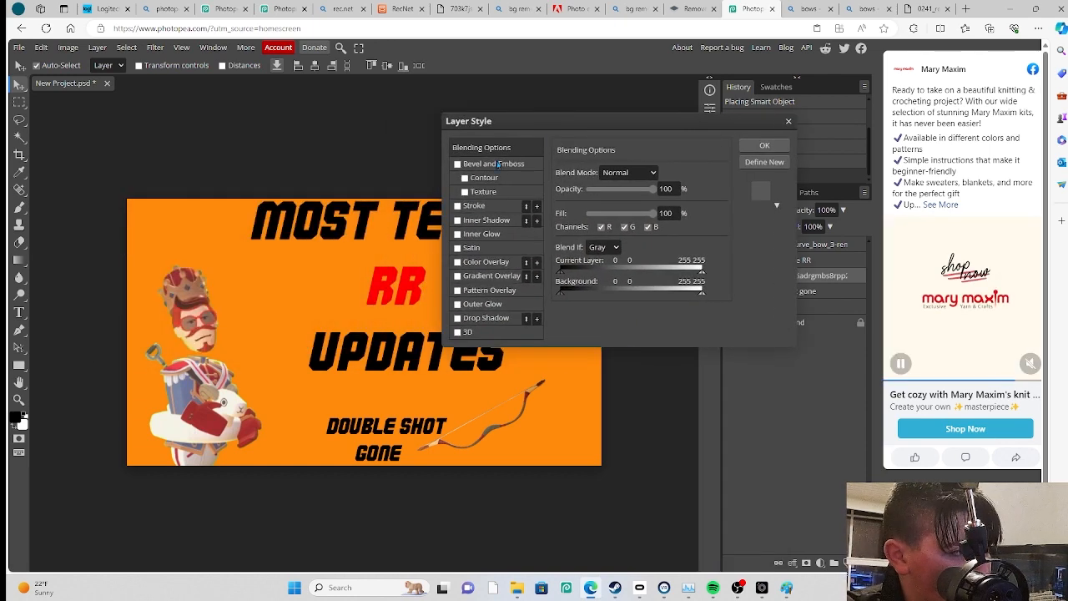
click(457, 248)
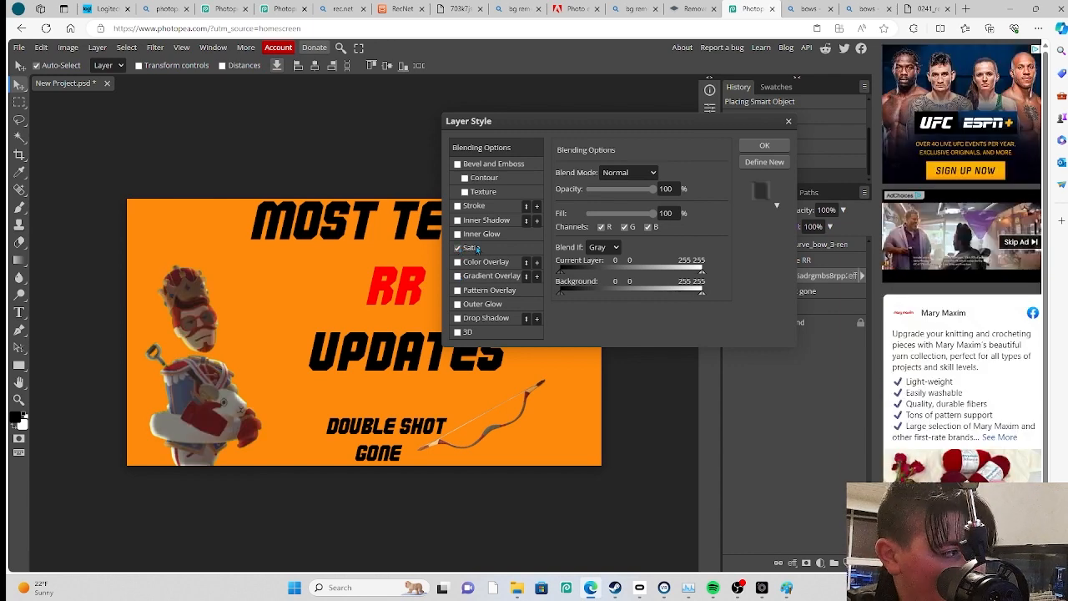
click(473, 248)
mouse_move(630, 192)
mouse_down()
mouse_move(689, 187)
mouse_move(614, 192)
mouse_up()
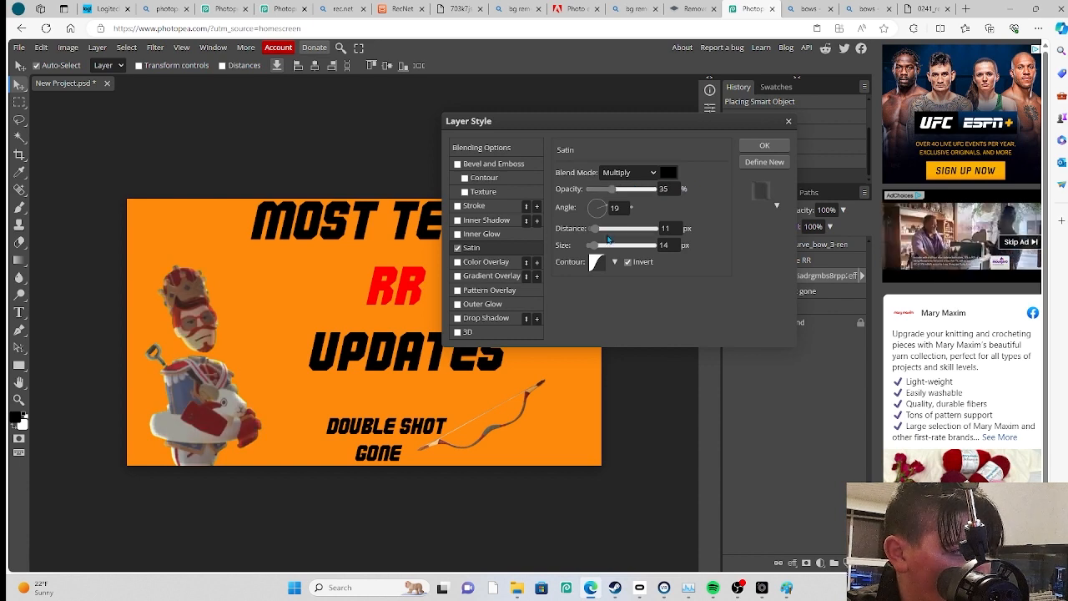
mouse_move(609, 239)
mouse_down()
mouse_move(595, 235)
mouse_move(591, 247)
mouse_move(779, 231)
mouse_up()
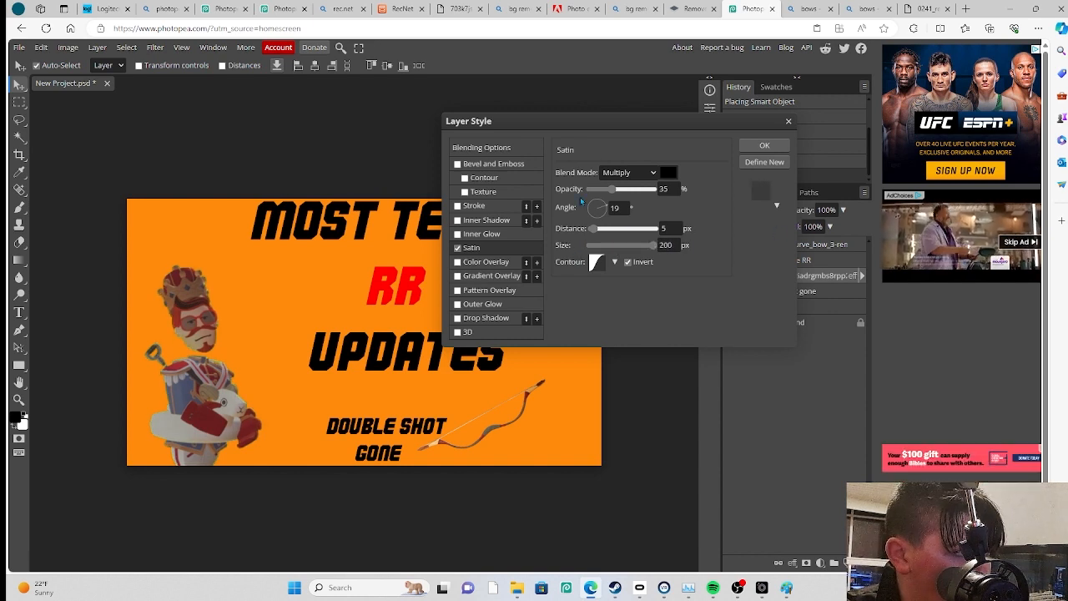
Set the character's Satin opacity to 16% and angle to -94°, trying the Dissolve blend mode before restoring Multiply
drag(612, 189, 598, 190)
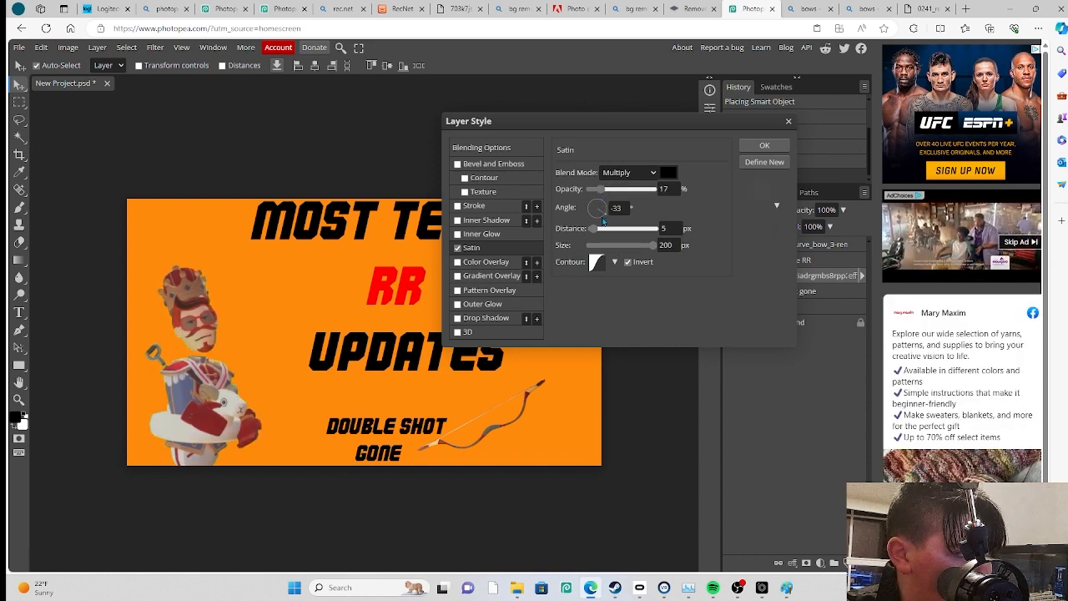
click(622, 173)
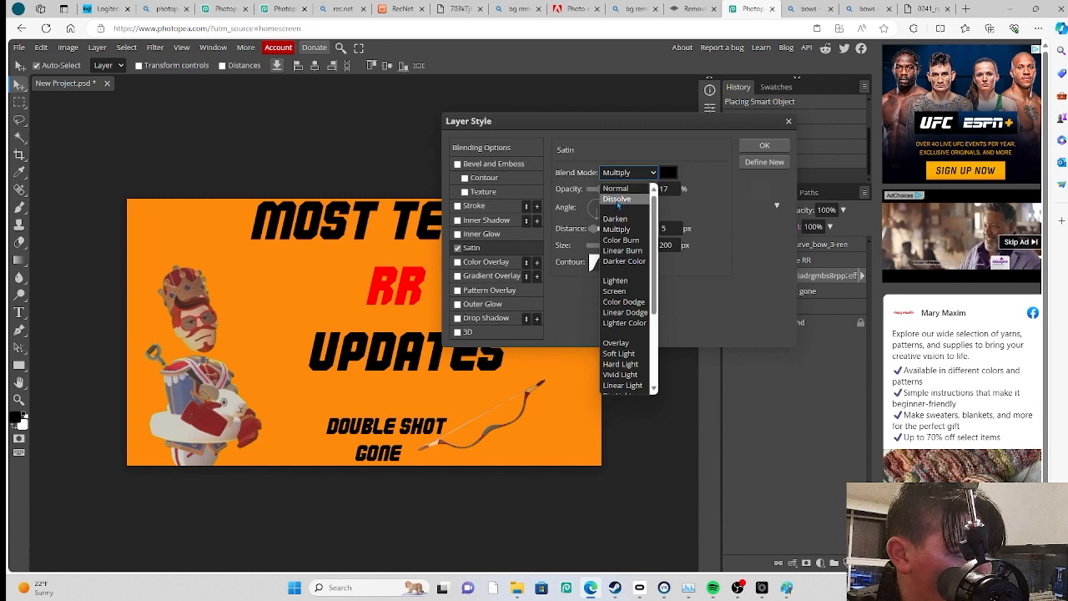
click(617, 200)
drag(598, 190, 610, 190)
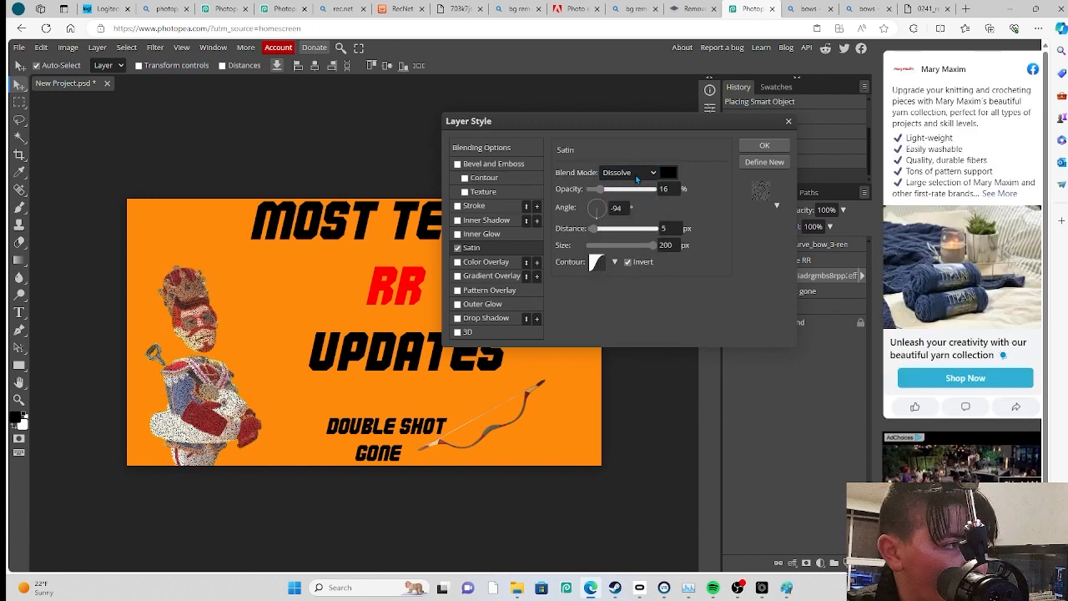
click(637, 173)
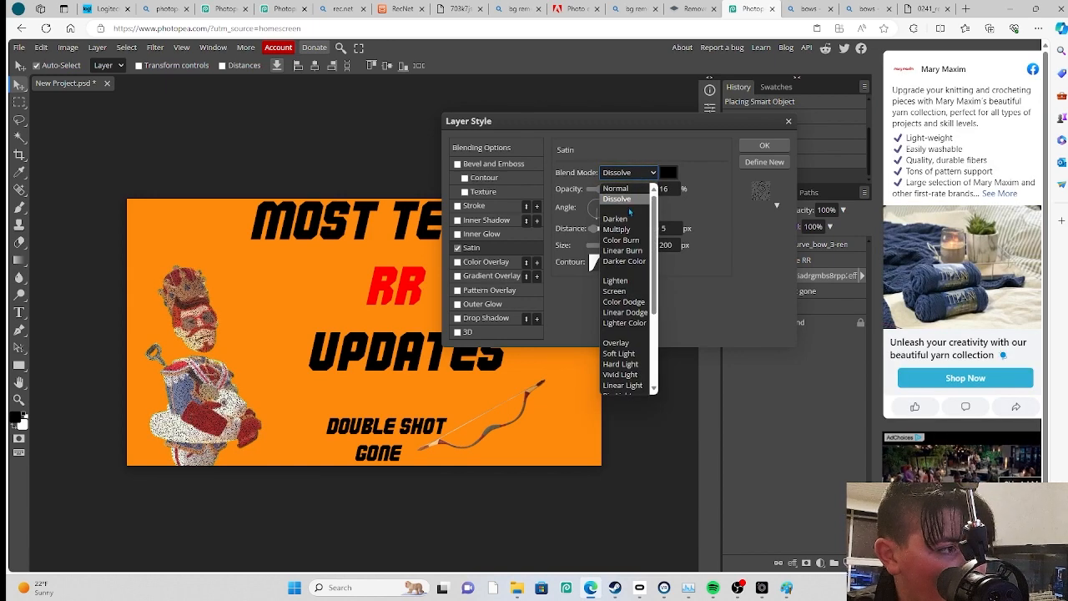
click(617, 229)
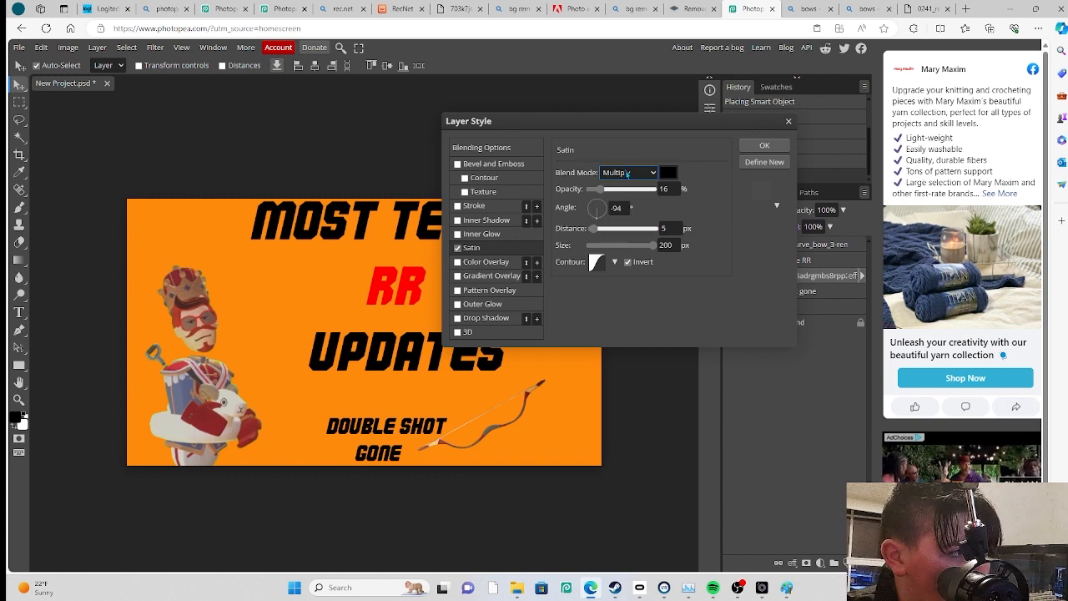
Try Darken and Color Burn for the character's Satin effect, settling on Linear Burn with 36% opacity
click(627, 172)
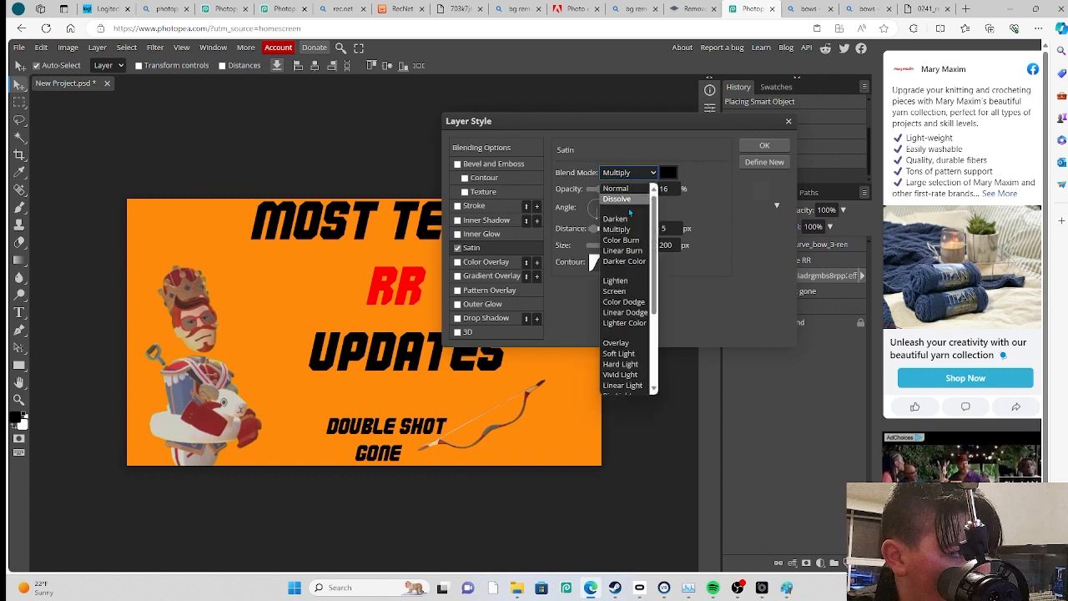
click(615, 219)
click(627, 173)
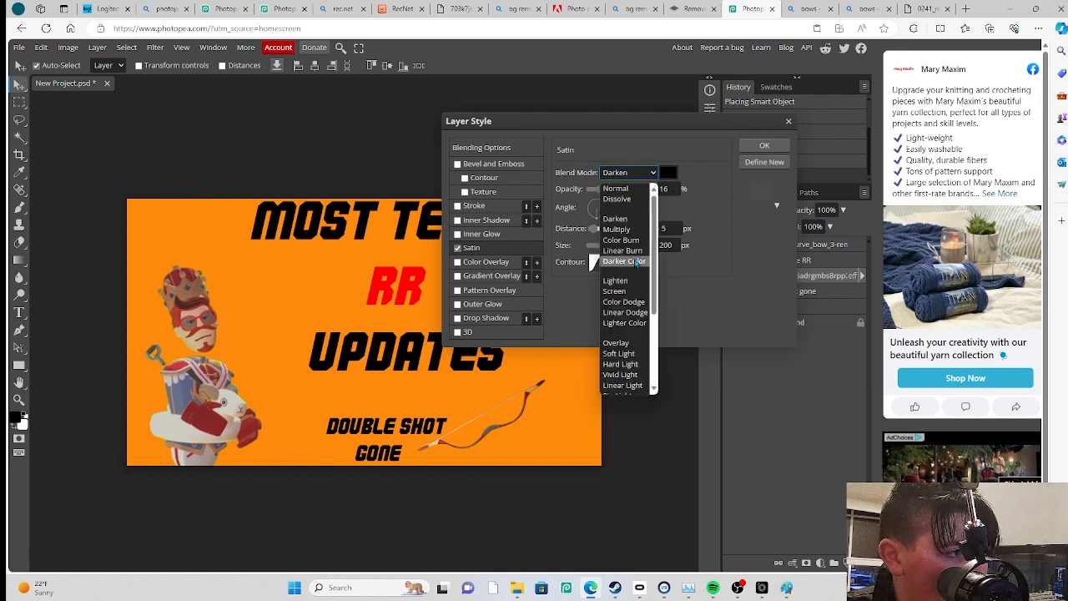
click(623, 250)
mouse_move(616, 193)
mouse_down()
mouse_move(603, 197)
mouse_move(630, 190)
mouse_move(615, 194)
mouse_up()
click(630, 172)
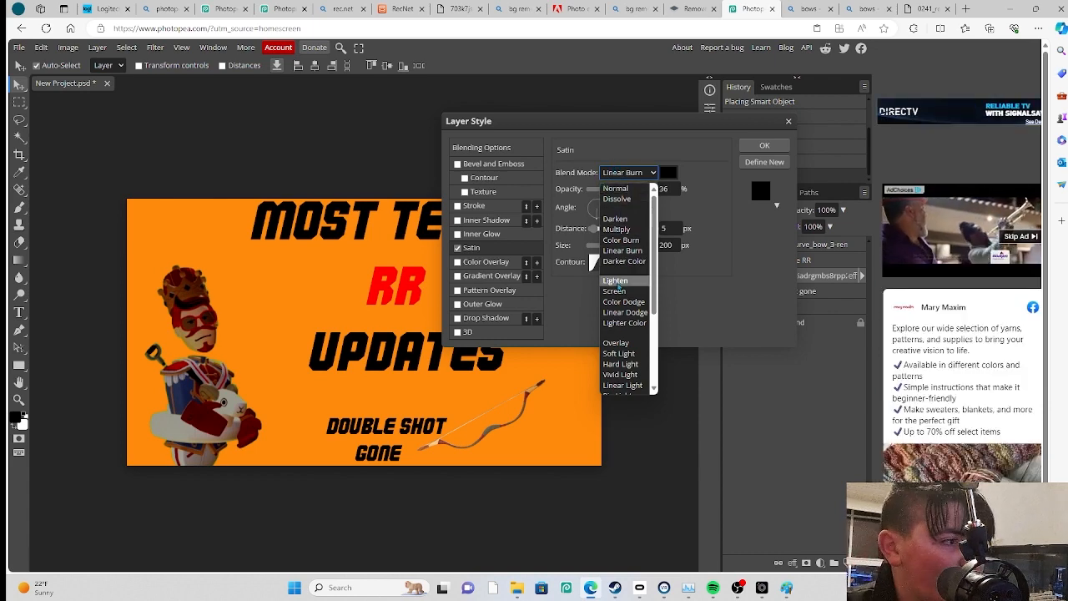
click(621, 239)
click(615, 171)
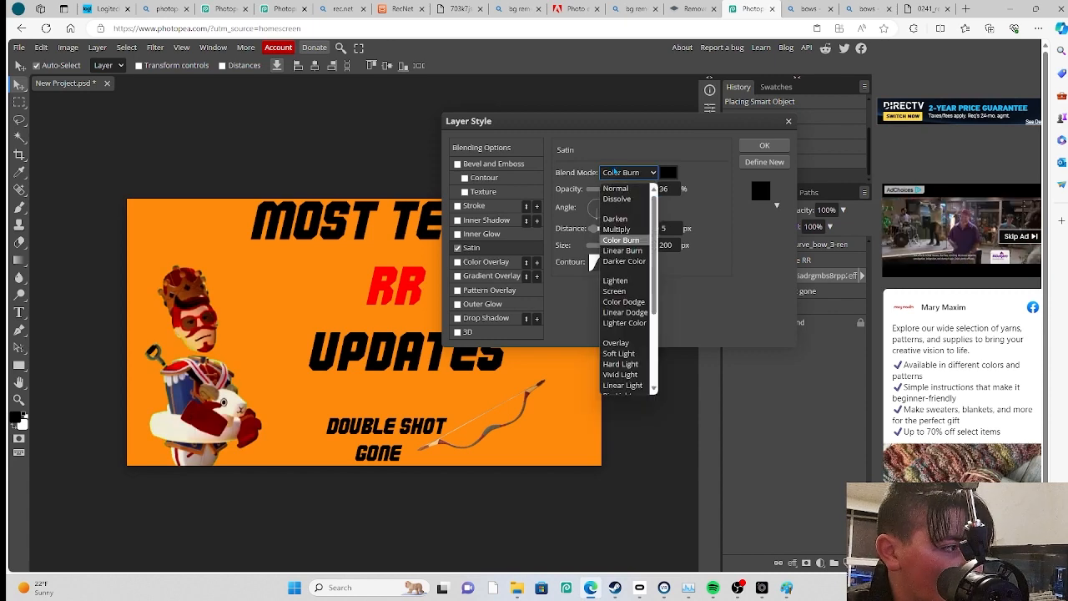
click(623, 250)
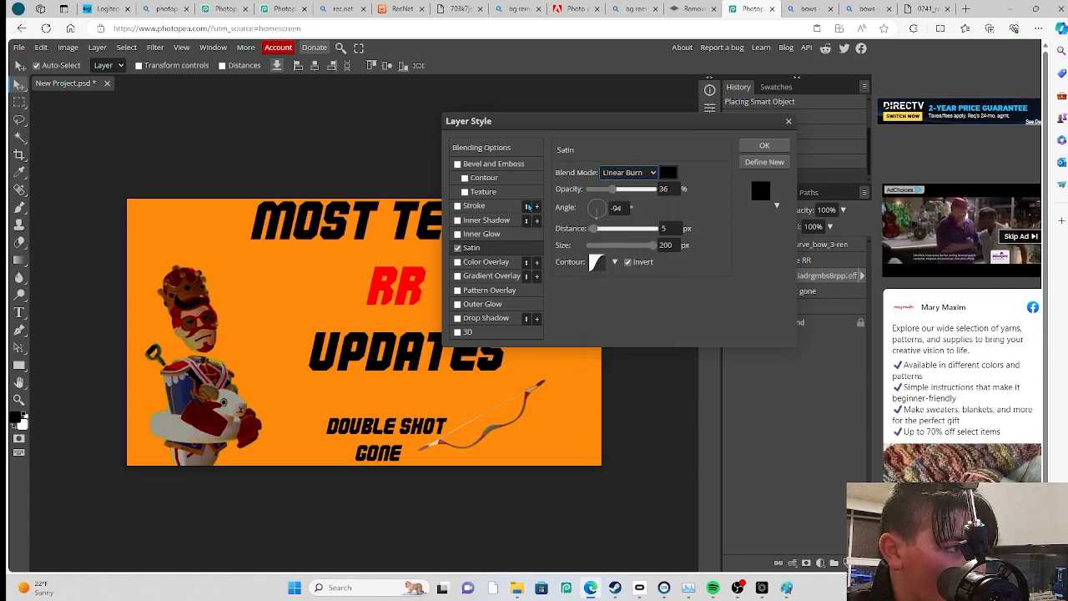
Add an Outer Glow effect to the Rec Room character layer and change its glow colour to white
click(456, 304)
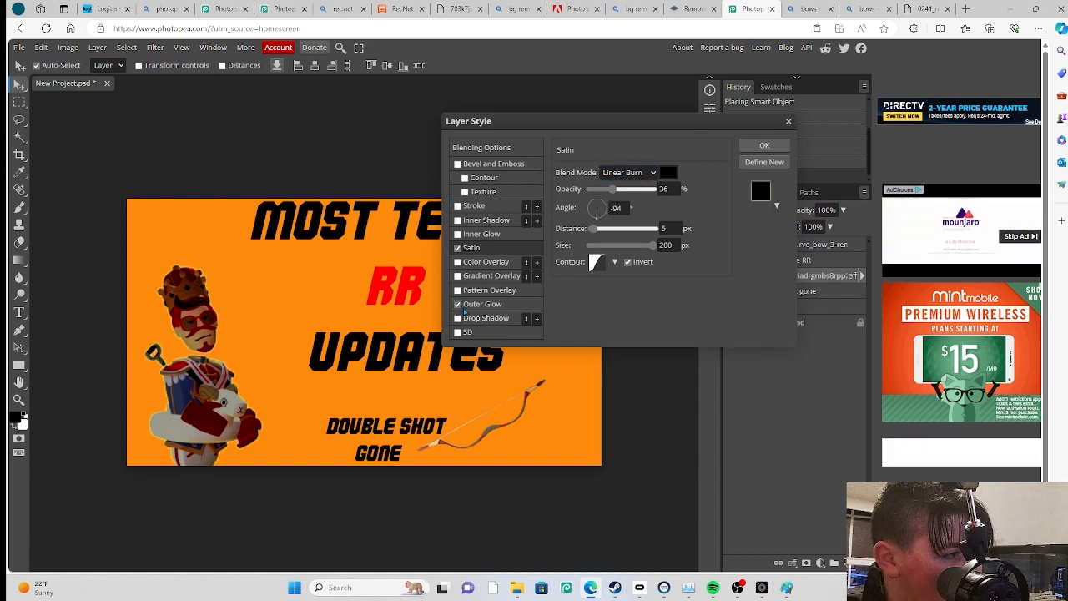
click(467, 307)
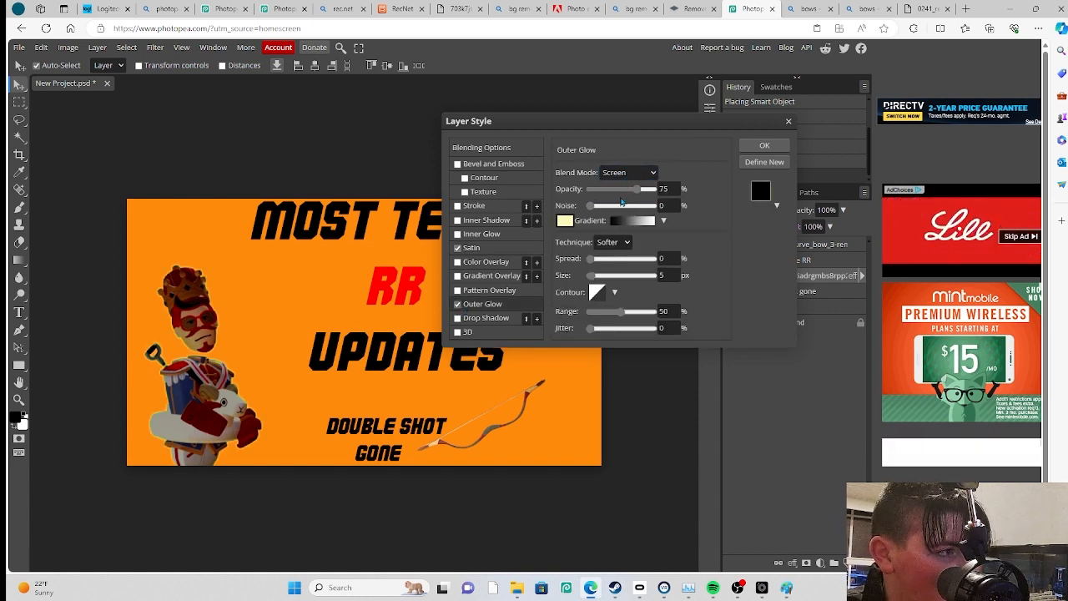
click(564, 219)
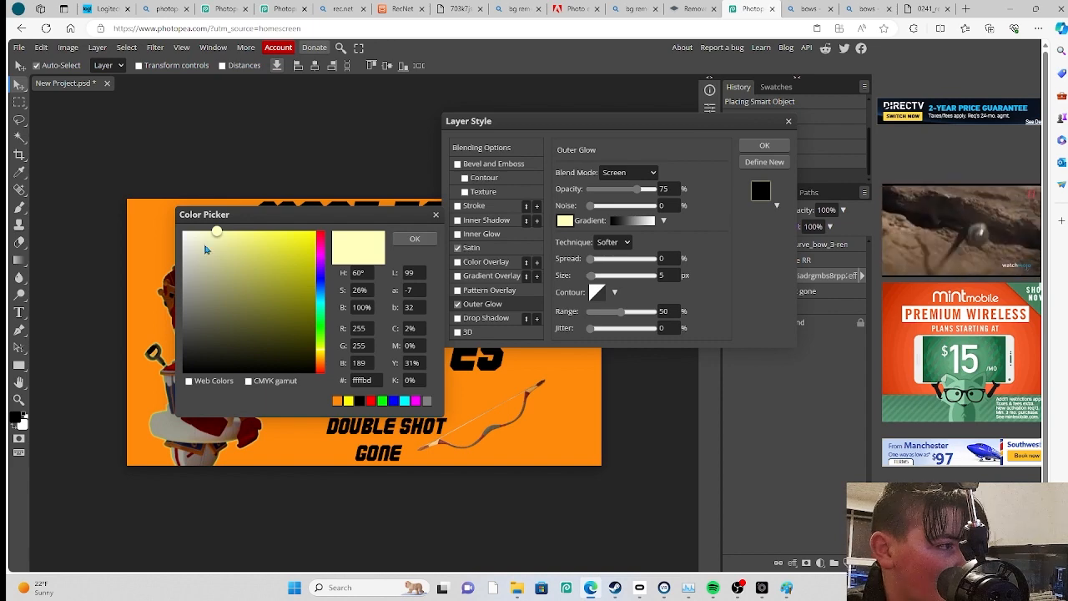
drag(206, 250, 182, 231)
click(415, 239)
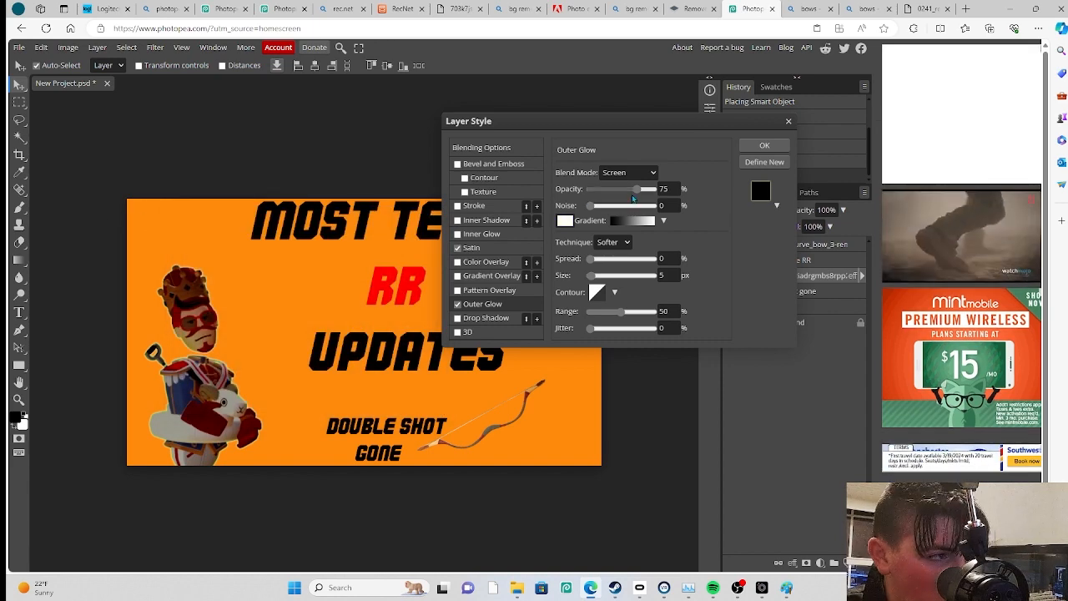
Set the character's Outer Glow to 100% opacity, 39% spread and 26 px size, and apply the layer style
drag(635, 189, 663, 190)
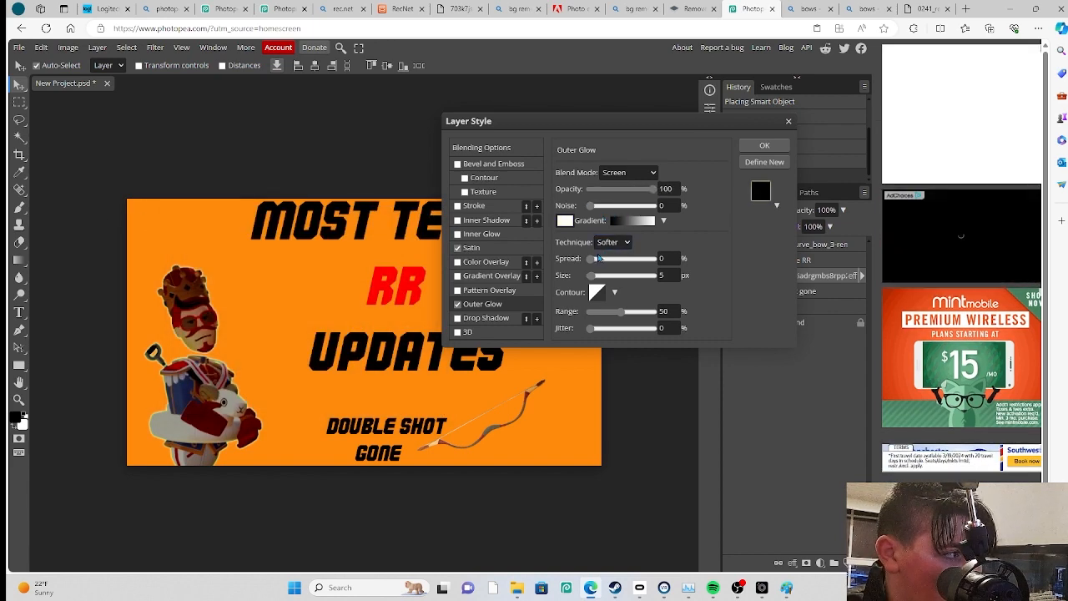
mouse_move(599, 258)
mouse_down()
mouse_move(616, 259)
mouse_move(601, 275)
mouse_up()
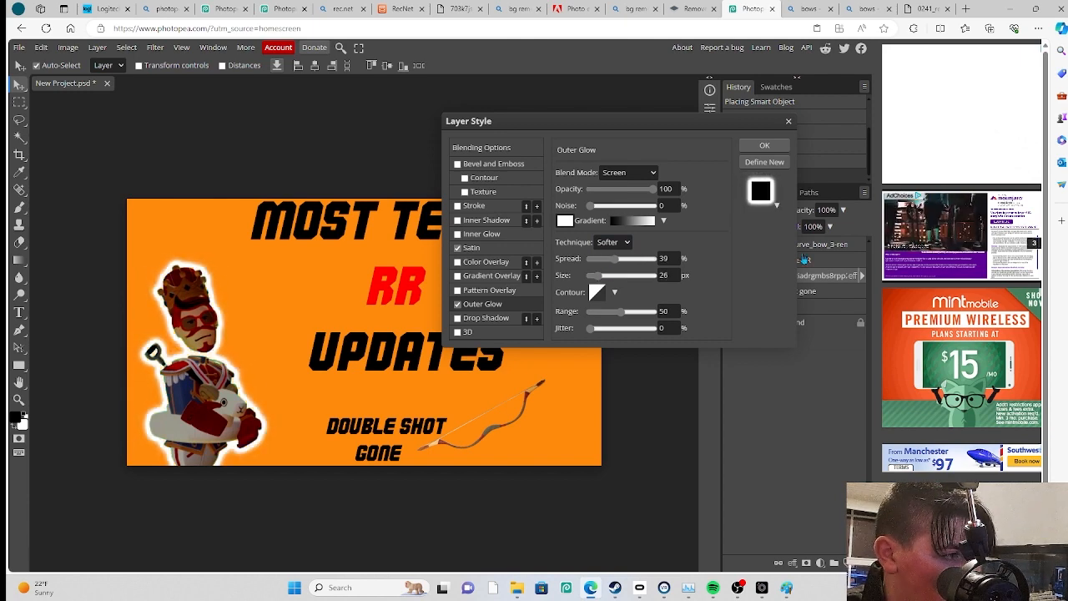
click(764, 145)
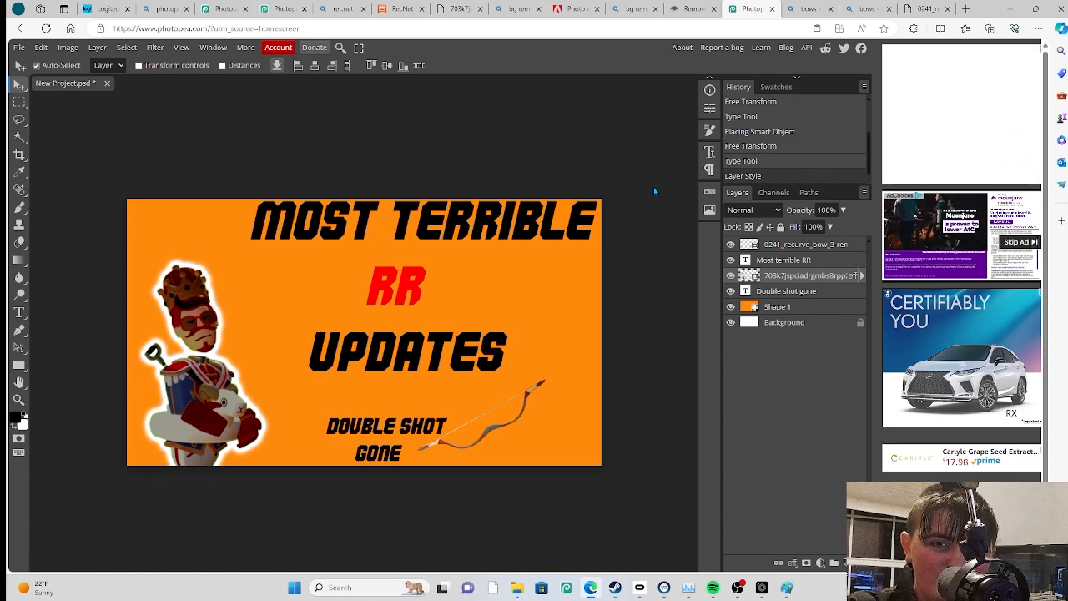
Export the finished thumbnail as a JPG and open the downloaded image in Photos
click(18, 48)
mouse_move(51, 213)
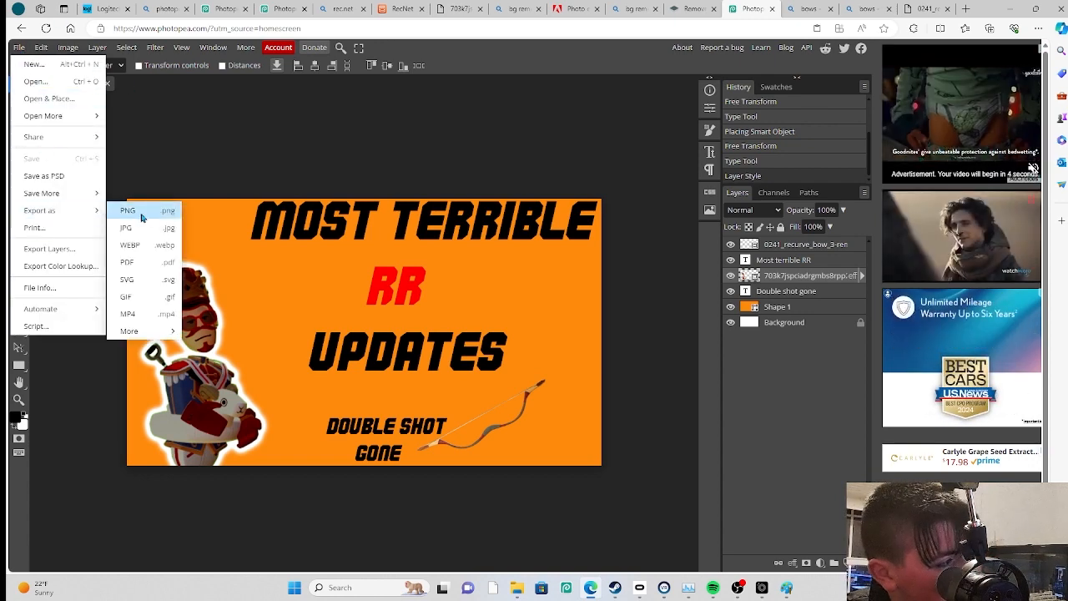
click(146, 229)
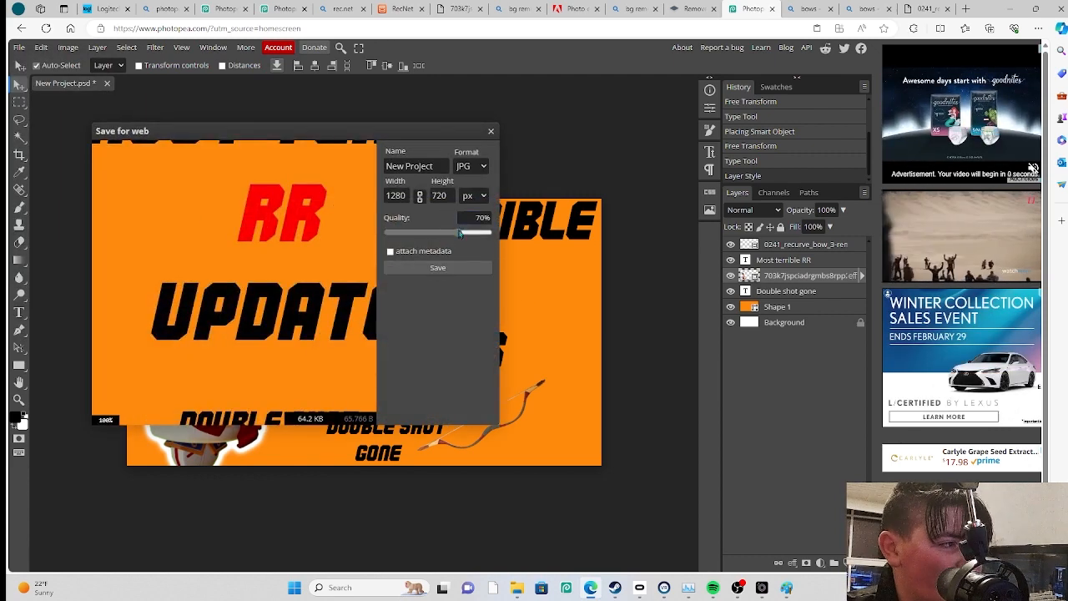
click(415, 269)
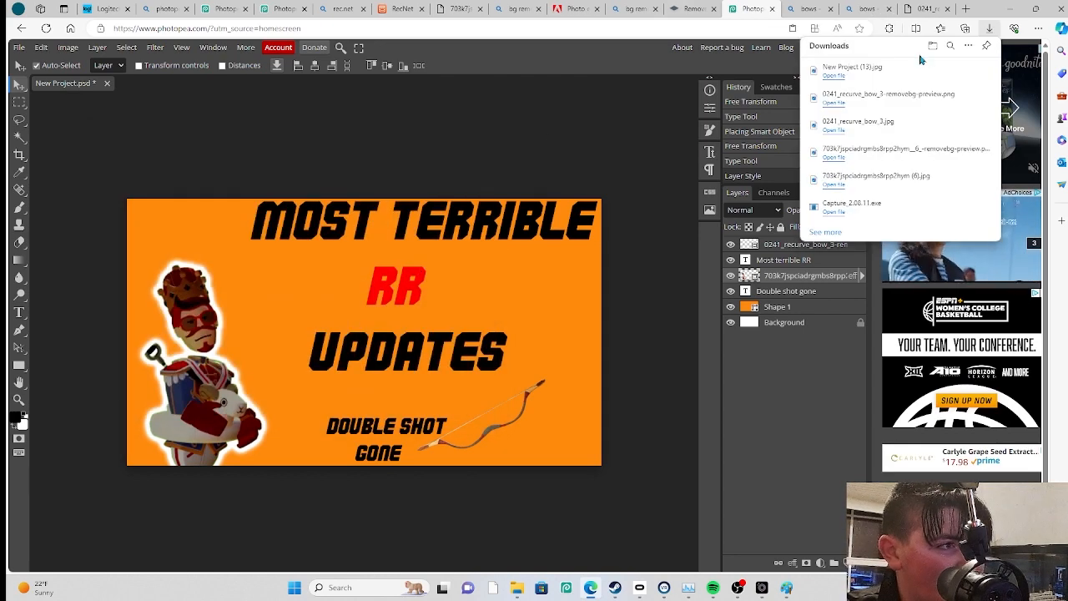
click(839, 75)
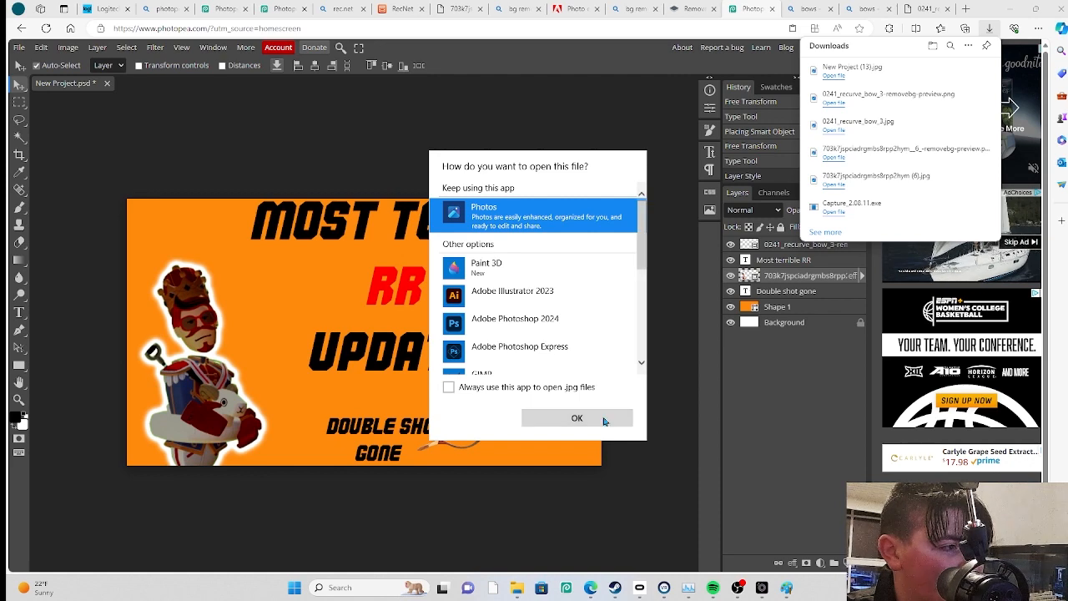
click(603, 420)
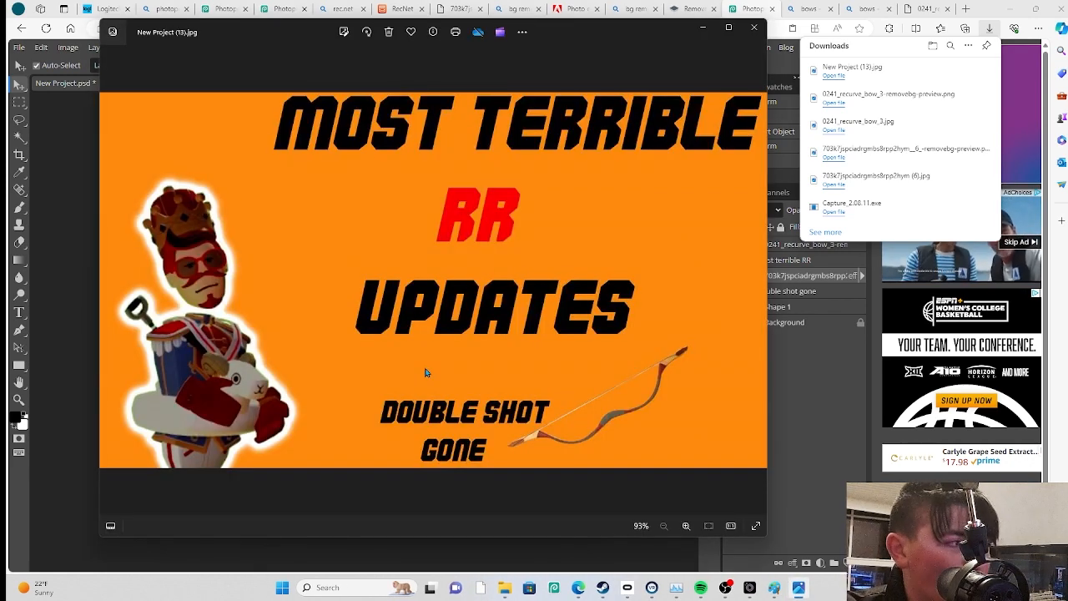